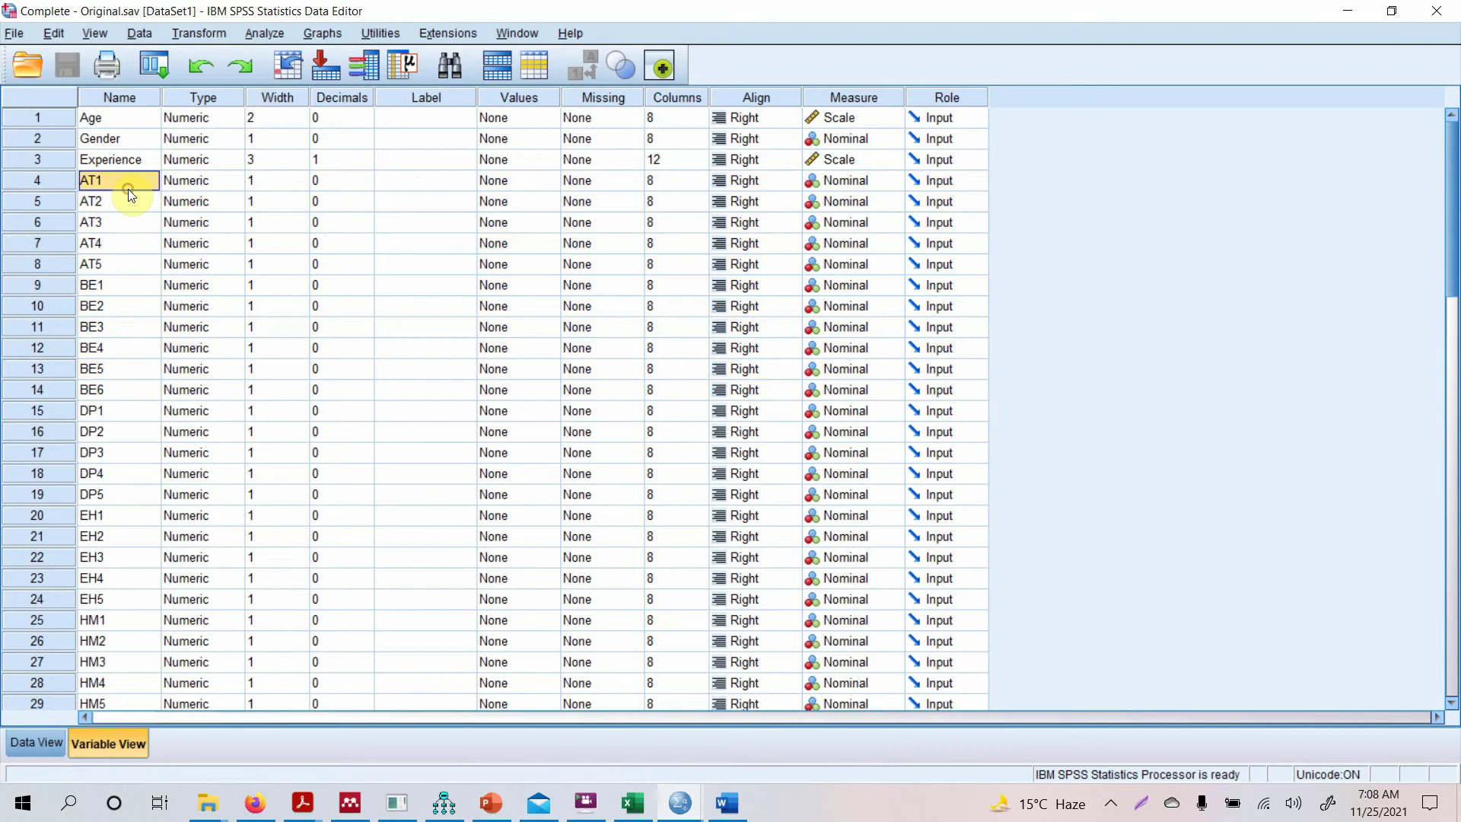
# Select the AT1–AT5 and then the BE1–BE6 rows in Variable View to review them.
pyautogui.click(50, 181)
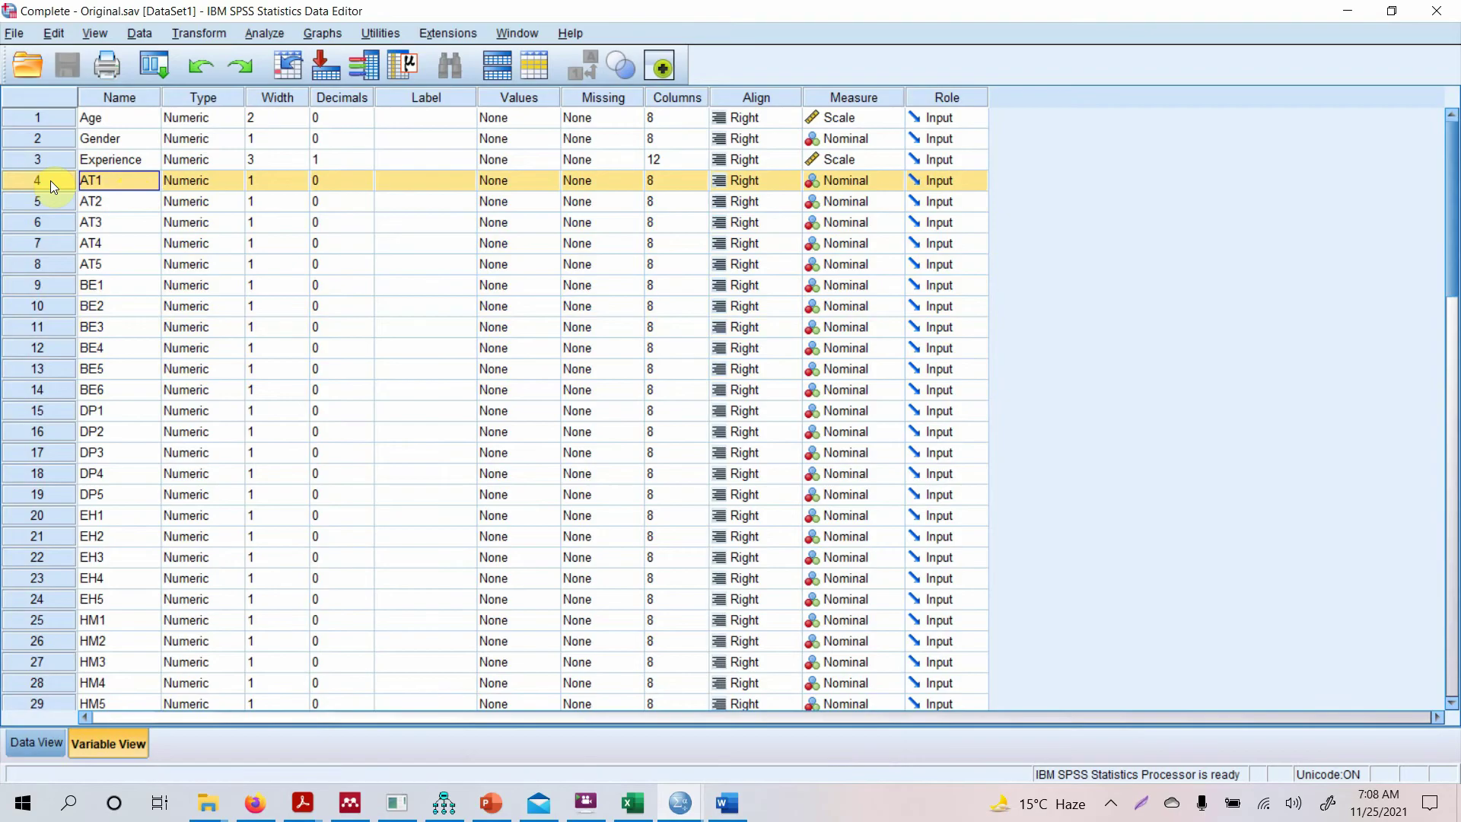
pyautogui.click(52, 195)
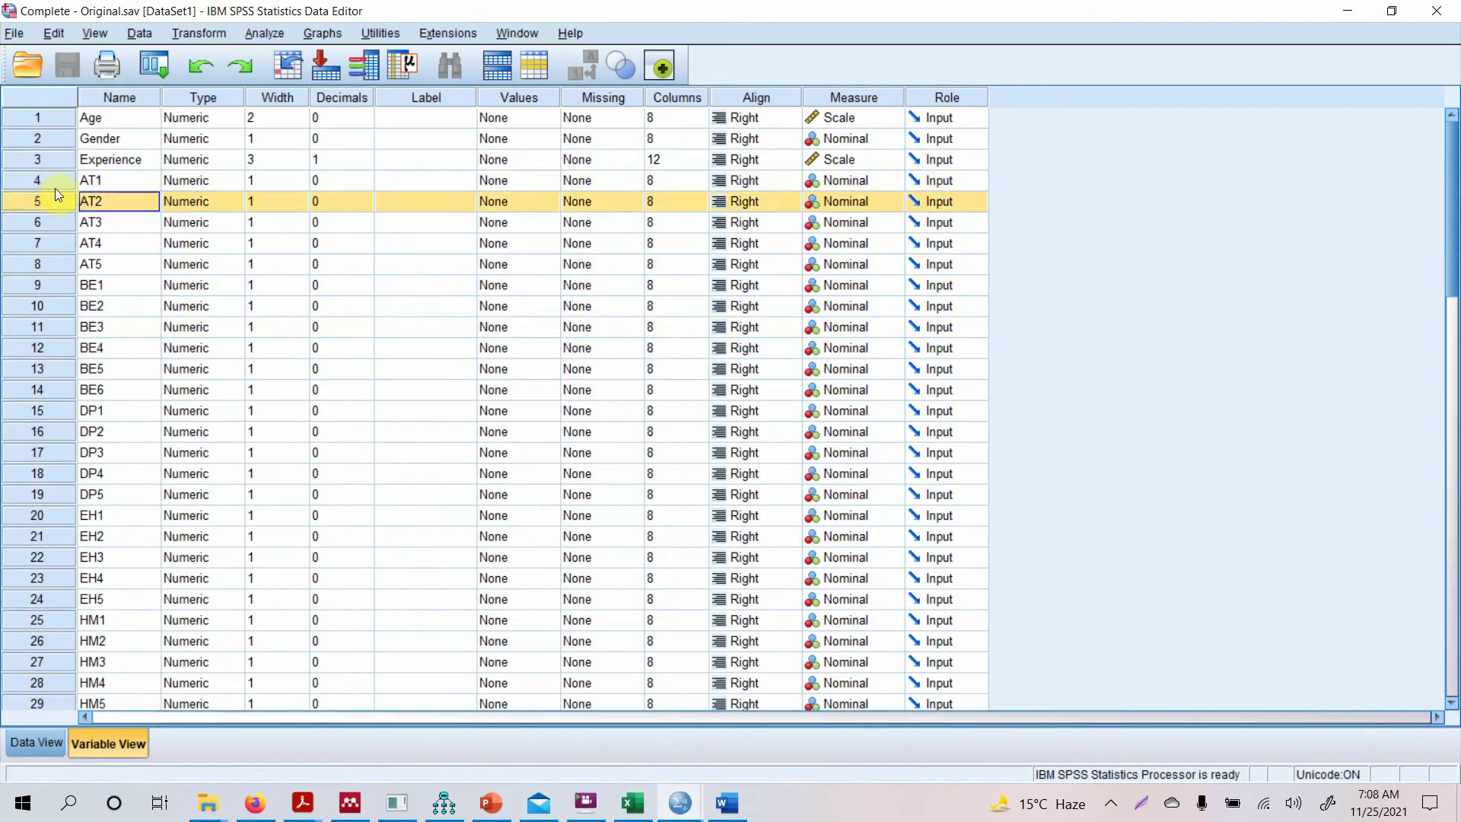
pyautogui.click(57, 181)
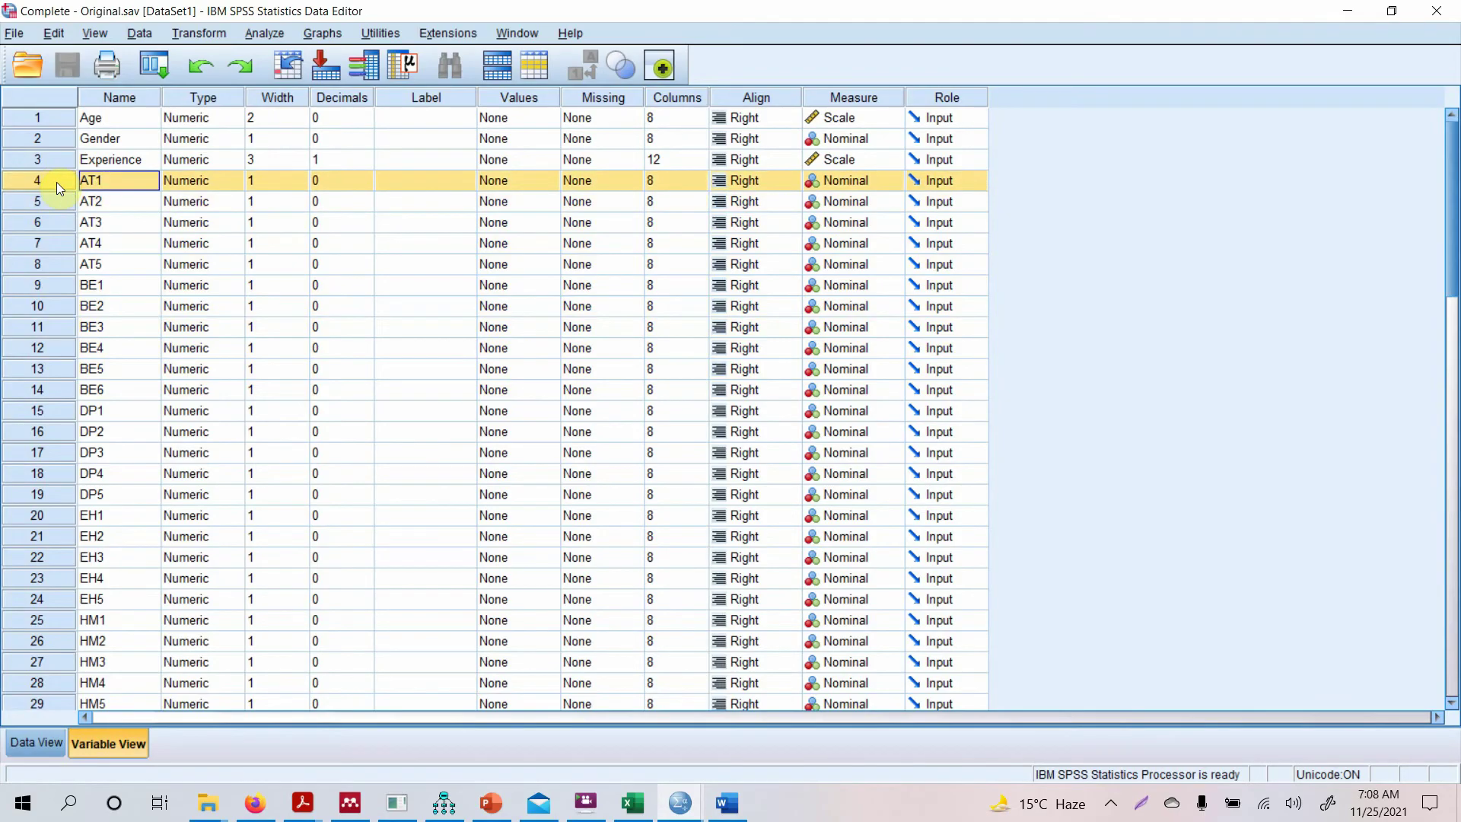
pyautogui.hotkey('shift', 'Down')
pyautogui.hotkey('shift', 'Down')
pyautogui.hotkey('shift', 'Down')
pyautogui.hotkey('shift', 'Down')
pyautogui.hotkey('shift', 'Down')
pyautogui.press('Up')
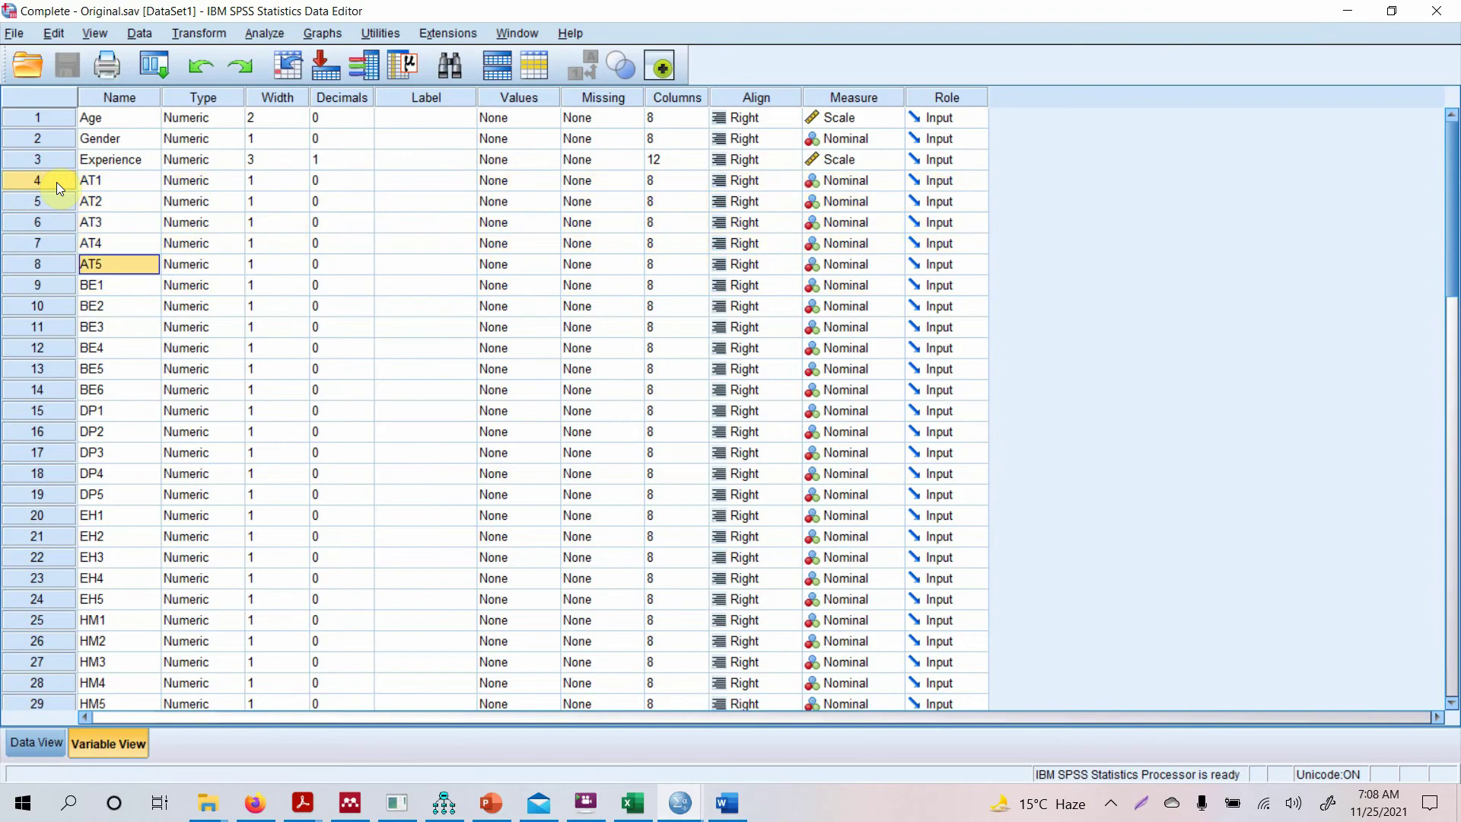
pyautogui.click(48, 283)
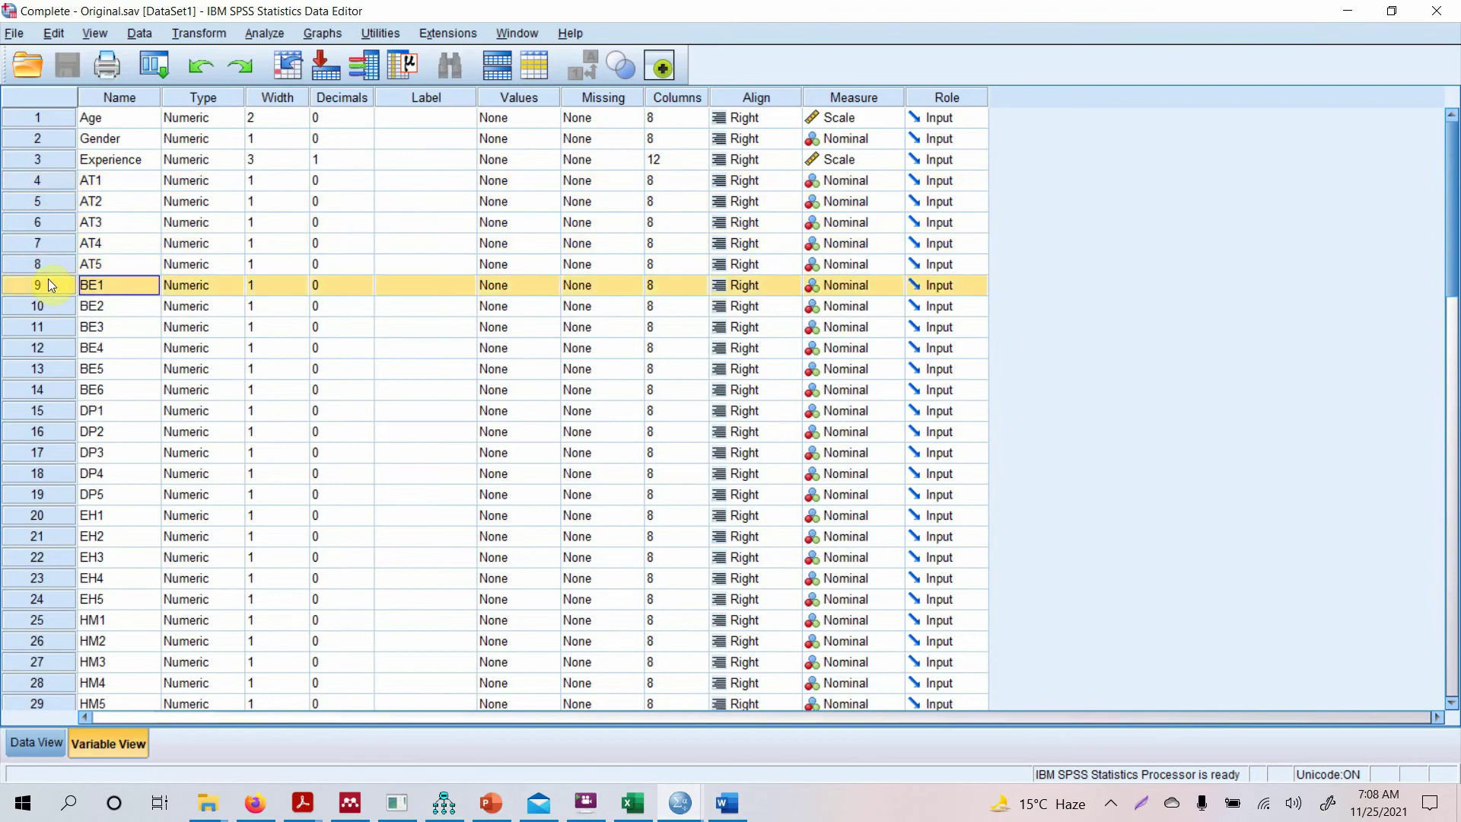
pyautogui.hotkey('shift', 'Down')
pyautogui.hotkey('shift', 'Down')
pyautogui.hotkey('shift', 'Down')
pyautogui.hotkey('shift', 'Down')
pyautogui.hotkey('shift', 'Down')
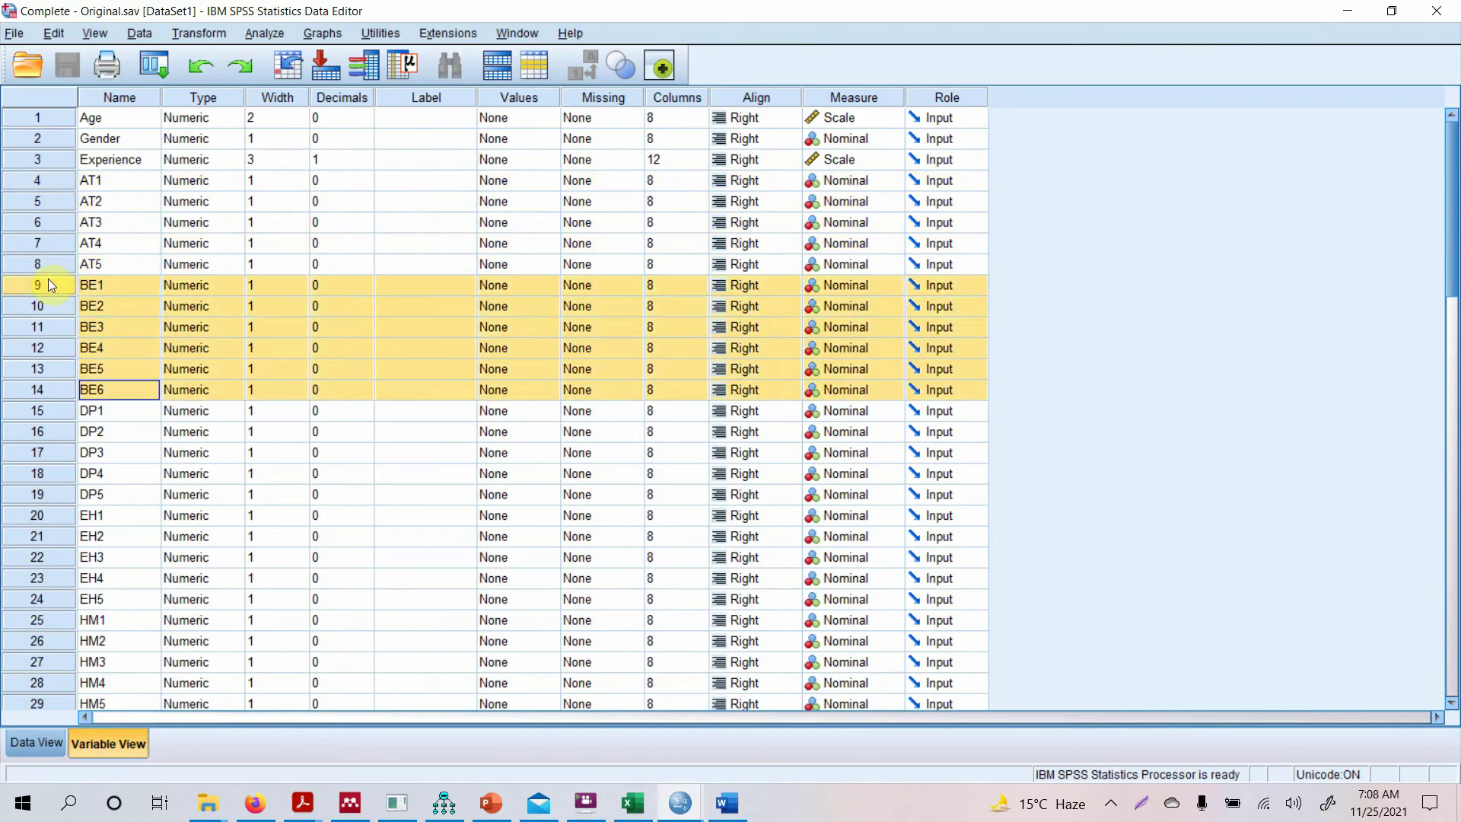
# Review the AT item rows again, then bring up the Word report's empty reliability table.
pyautogui.click(48, 180)
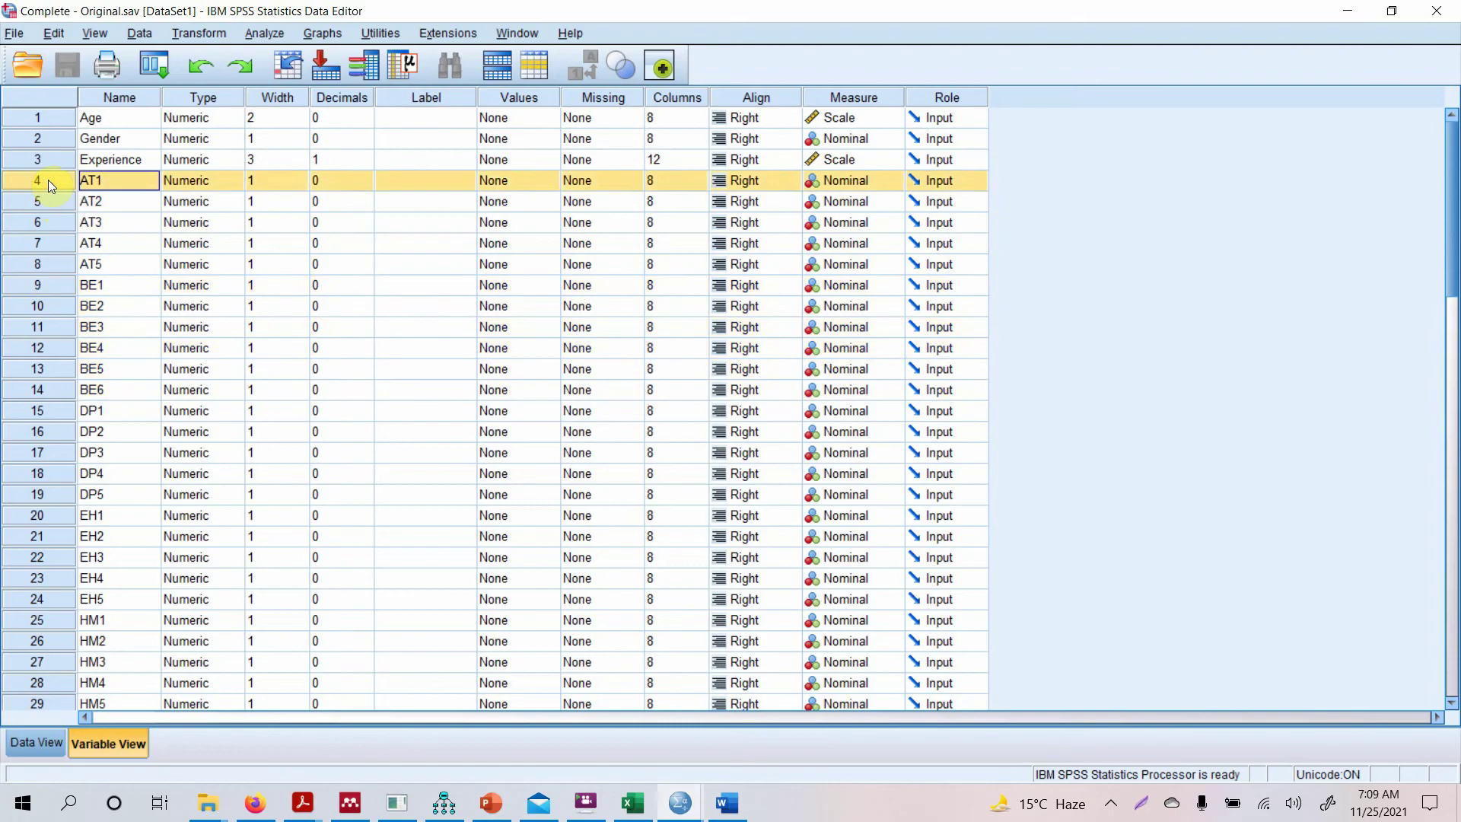
pyautogui.hotkey('shift', 'Down')
pyautogui.hotkey('shift', 'Down')
pyautogui.hotkey('shift', 'Down')
pyautogui.hotkey('shift', 'Down')
pyautogui.hotkey('shift', 'Down')
pyautogui.hotkey('shift', 'Down')
pyautogui.hotkey('shift', 'Down')
pyautogui.hotkey('shift', 'Down')
pyautogui.hotkey('shift', 'Down')
pyautogui.hotkey('shift', 'Down')
pyautogui.hotkey('shift', 'Down')
pyautogui.hotkey('shift', 'Down')
pyautogui.hotkey('shift', 'Down')
pyautogui.hotkey('shift', 'Down')
pyautogui.hotkey('shift', 'Down')
pyautogui.hotkey('shift', 'Down')
pyautogui.hotkey('shift', 'Down')
pyautogui.hotkey('shift', 'Down')
pyautogui.hotkey('shift', 'Down')
pyautogui.hotkey('shift', 'Down')
pyautogui.hotkey('shift', 'Down')
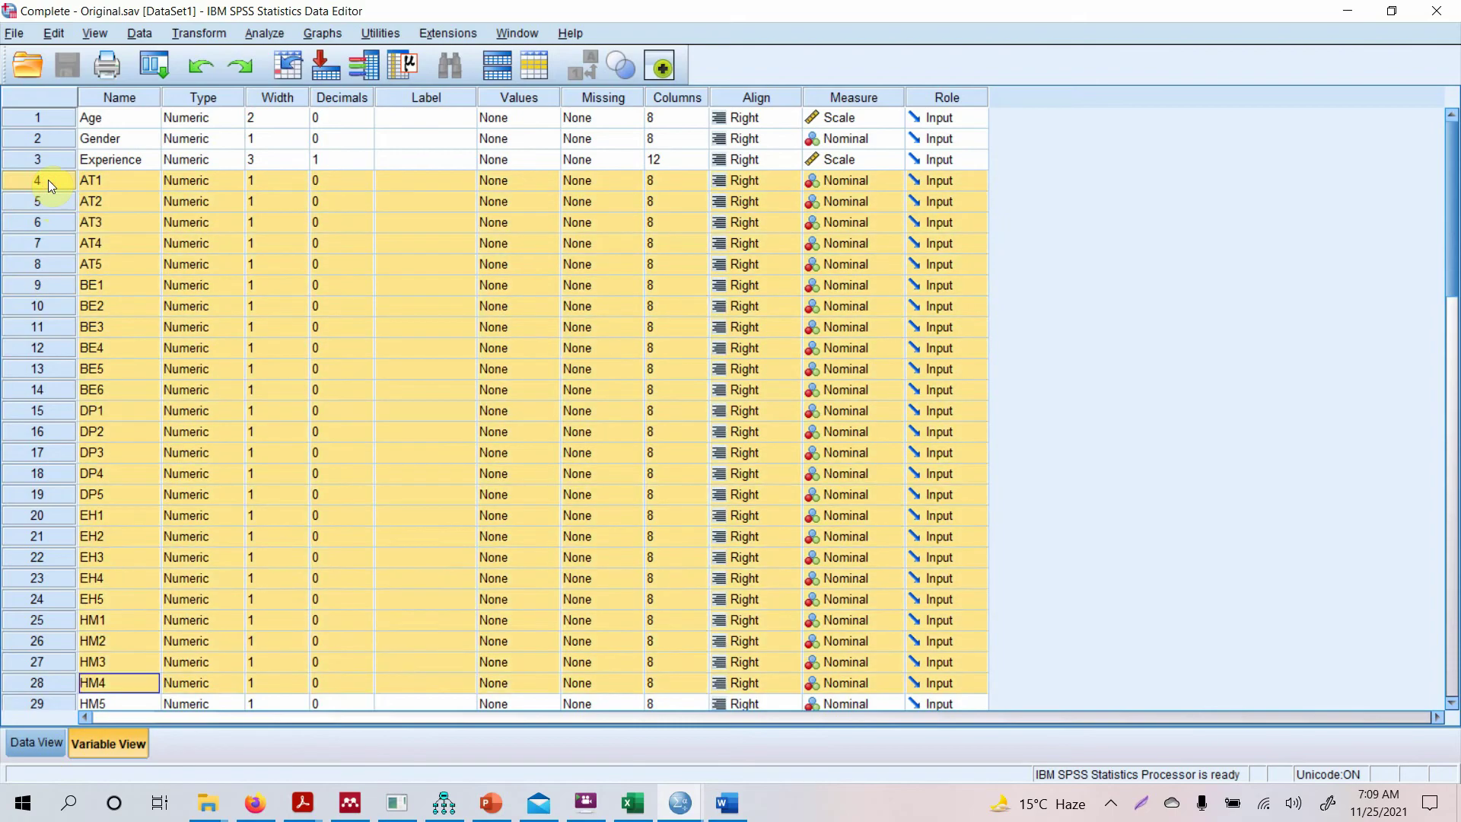
pyautogui.hotkey('shift', 'Down')
pyautogui.hotkey('shift', 'Down')
pyautogui.hotkey('shift', 'Down')
pyautogui.hotkey('shift', 'Down')
pyautogui.hotkey('shift', 'Down')
pyautogui.hotkey('shift', 'Down')
pyautogui.hotkey('shift', 'Down')
pyautogui.hotkey('shift', 'Down')
pyautogui.hotkey('shift', 'Down')
pyautogui.hotkey('shift', 'Down')
pyautogui.hotkey('shift', 'Down')
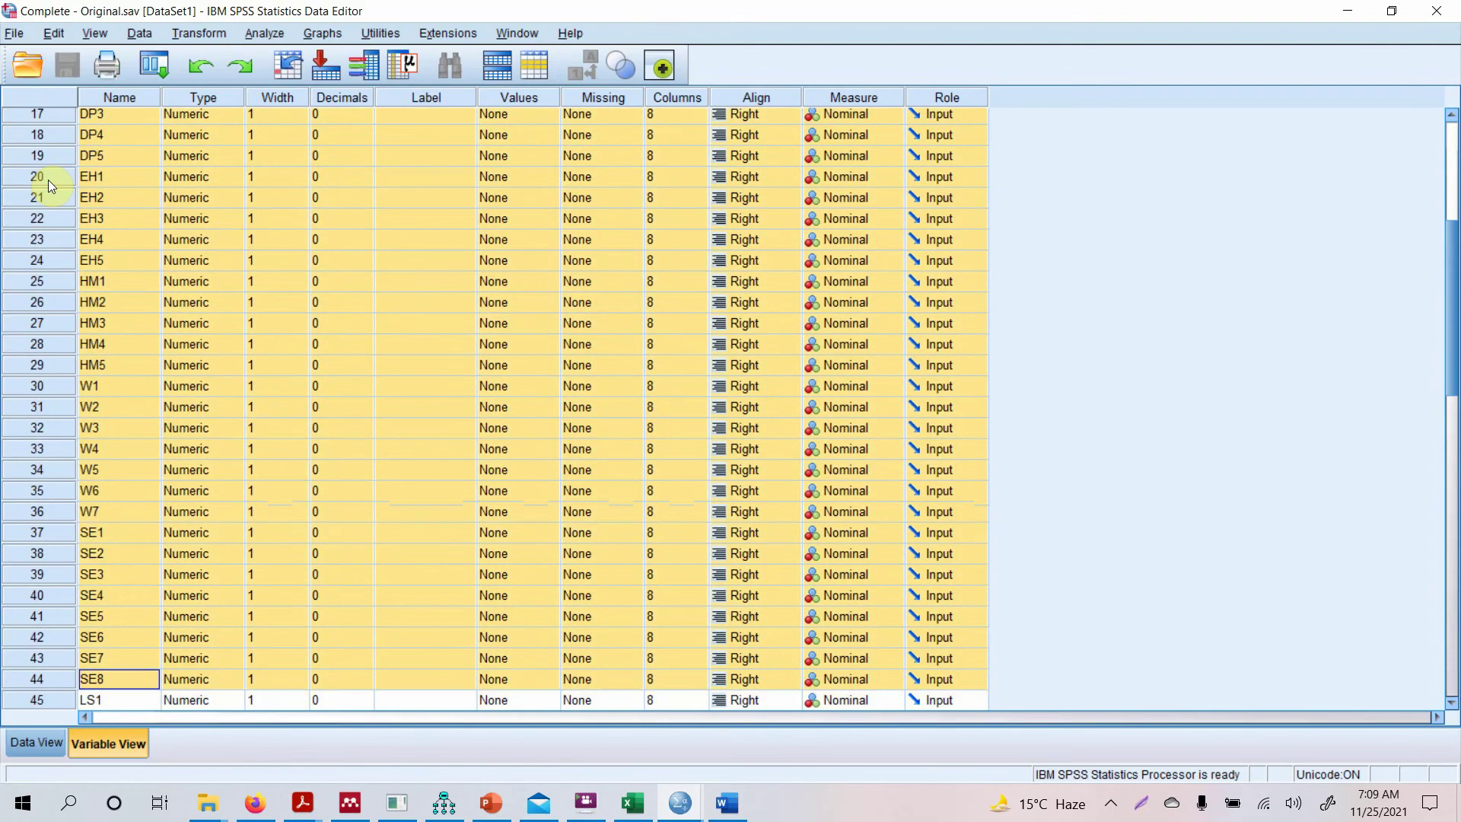
pyautogui.hotkey('shift', 'Up')
pyautogui.hotkey('shift', 'Up')
pyautogui.hotkey('shift', 'Up')
pyautogui.hotkey('shift', 'Up')
pyautogui.hotkey('shift', 'Up')
pyautogui.hotkey('shift', 'Up')
pyautogui.hotkey('shift', 'Up')
pyautogui.hotkey('shift', 'Up')
pyautogui.hotkey('shift', 'Up')
pyautogui.hotkey('shift', 'Up')
pyautogui.hotkey('shift', 'Up')
pyautogui.hotkey('shift', 'Up')
pyautogui.hotkey('shift', 'Up')
pyautogui.hotkey('shift', 'Up')
pyautogui.hotkey('shift', 'Up')
pyautogui.hotkey('shift', 'Up')
pyautogui.hotkey('shift', 'Up')
pyautogui.hotkey('shift', 'Up')
pyautogui.hotkey('shift', 'Up')
pyautogui.hotkey('shift', 'Up')
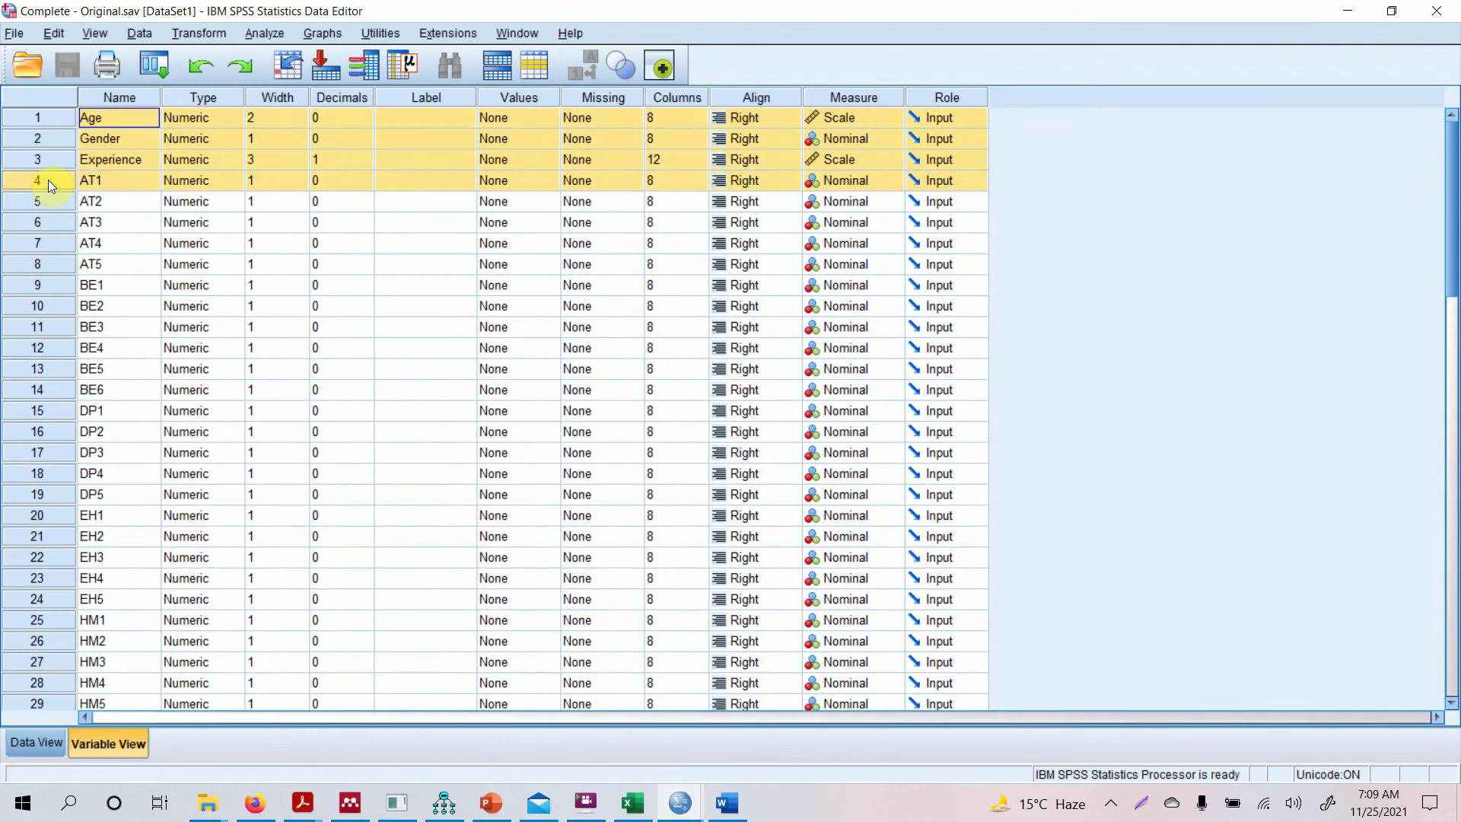
pyautogui.click(119, 168)
pyautogui.click(116, 185)
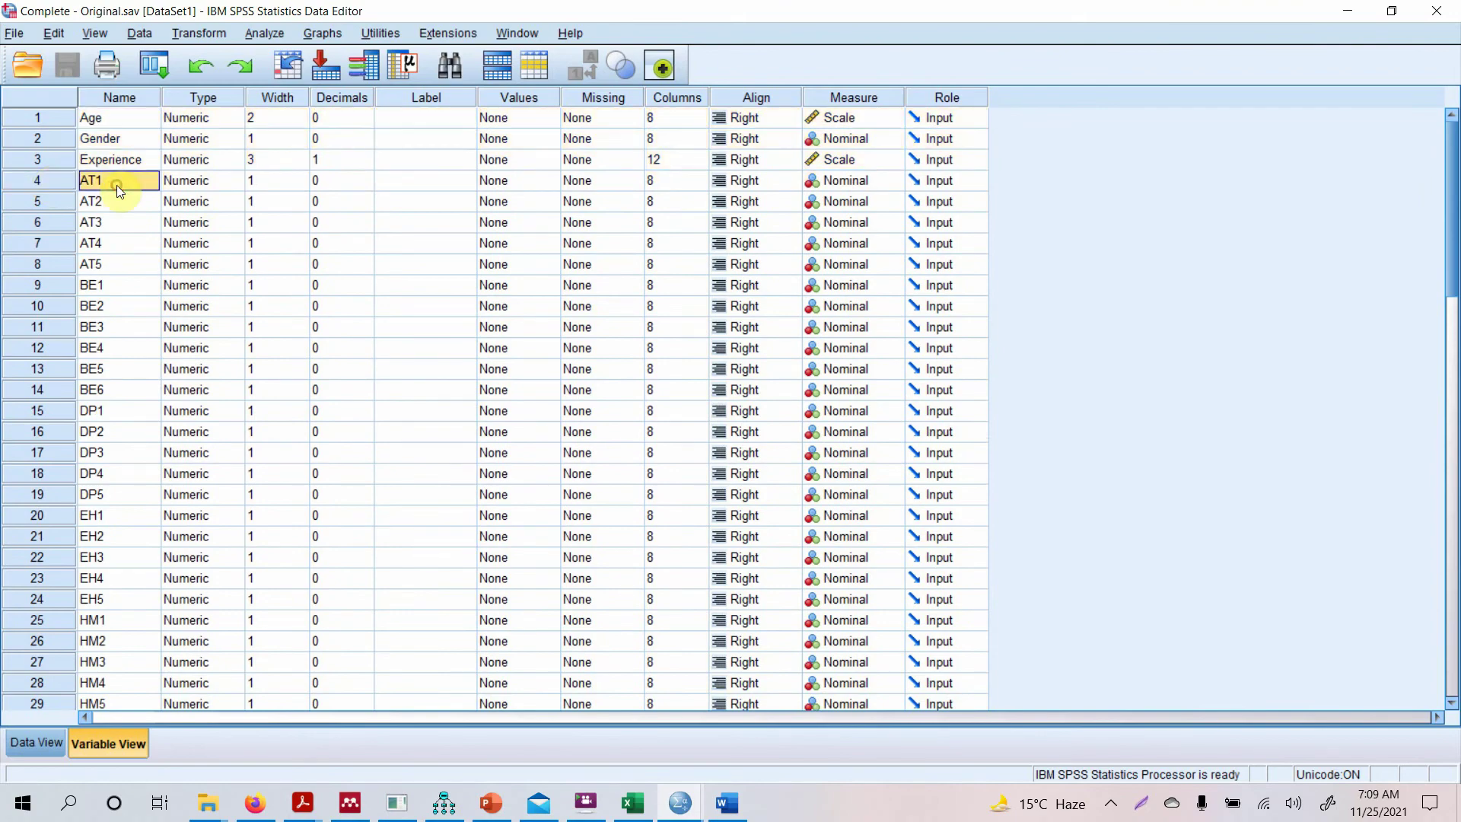
pyautogui.click(727, 803)
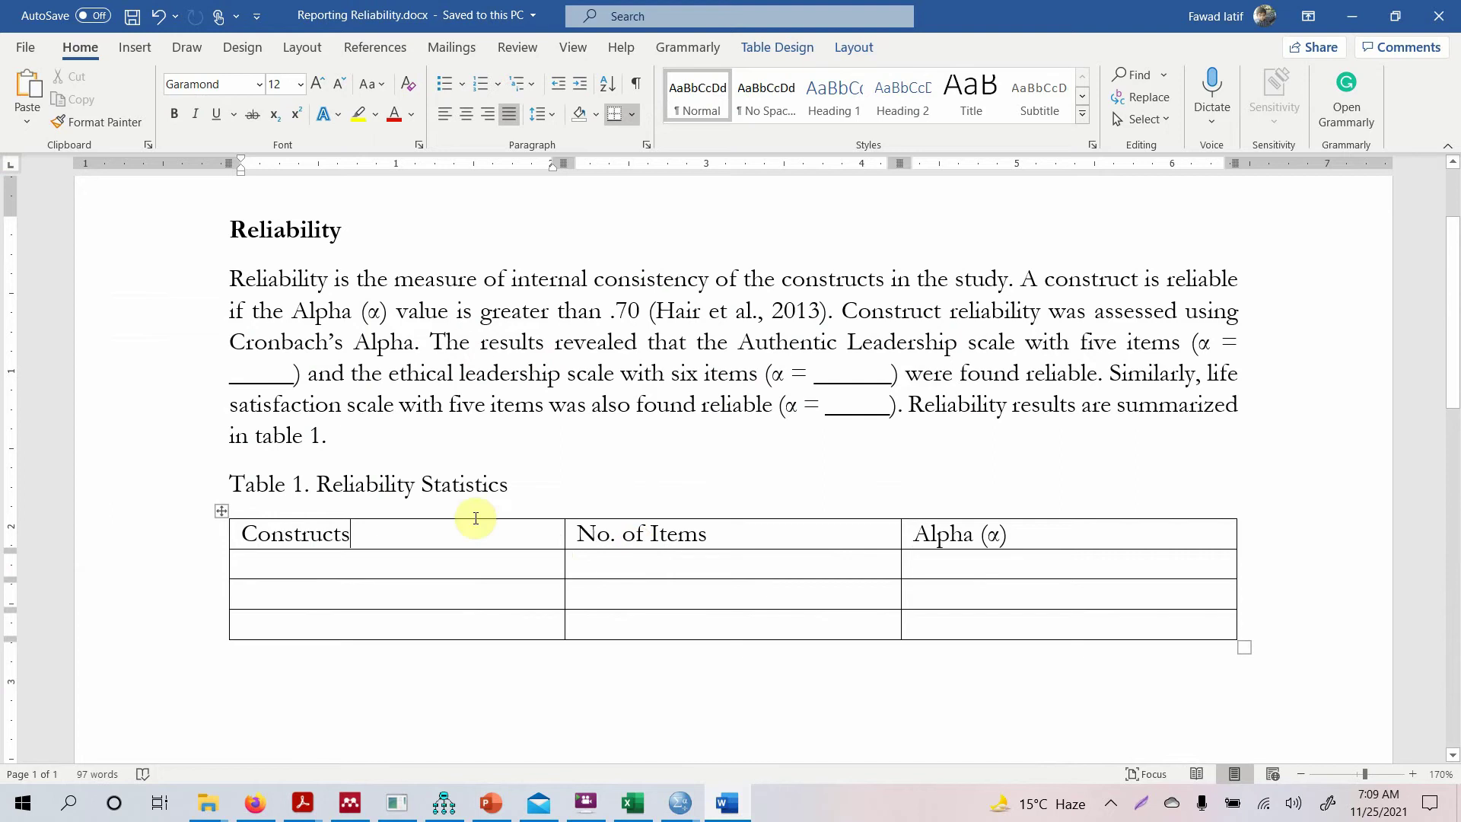
# From the SPSS data window, open the Reliability Analysis dialog under Analyze > Scale.
pyautogui.moveTo(680, 803)
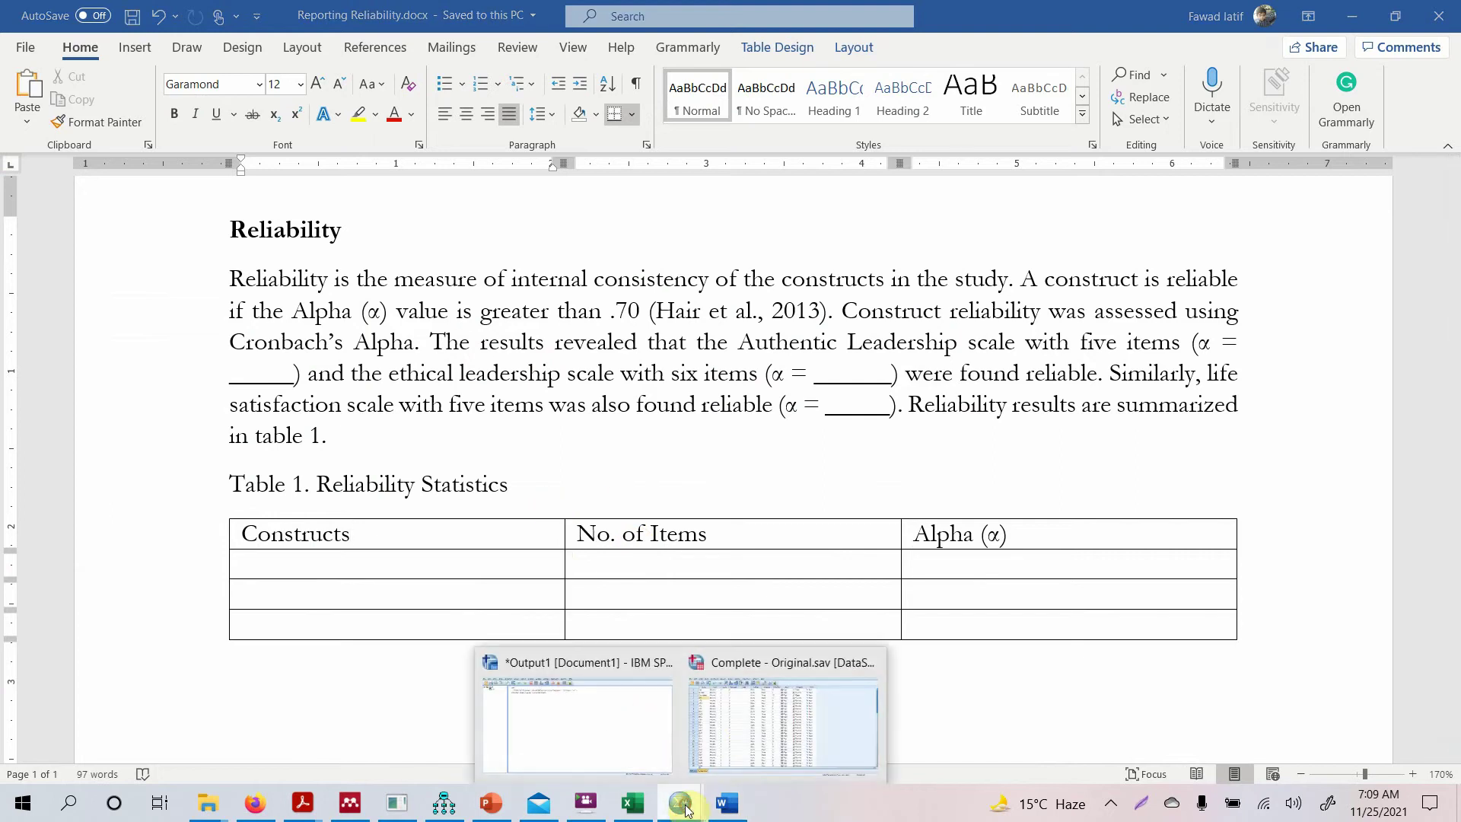
pyautogui.click(740, 723)
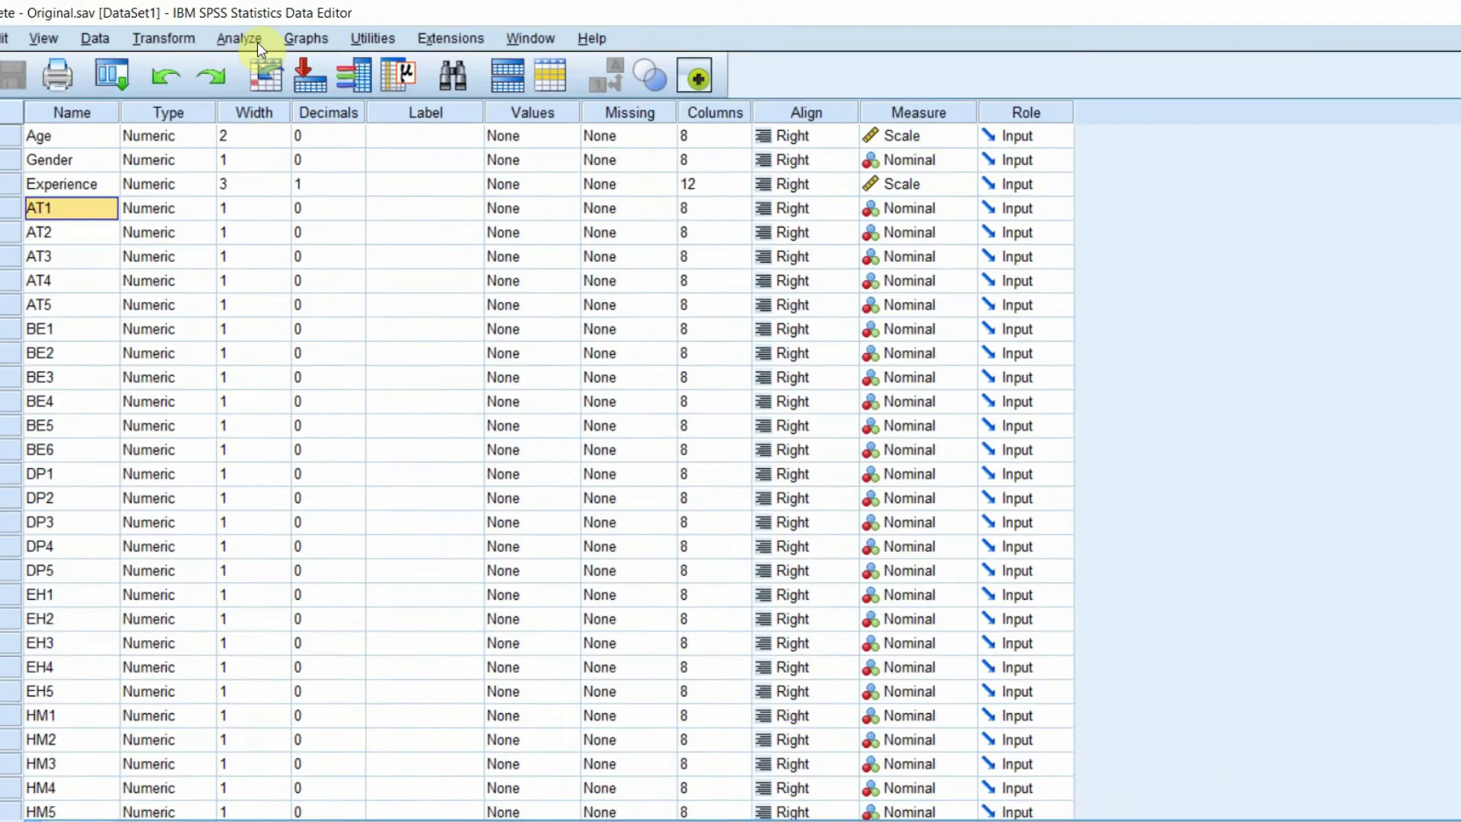
pyautogui.click(264, 35)
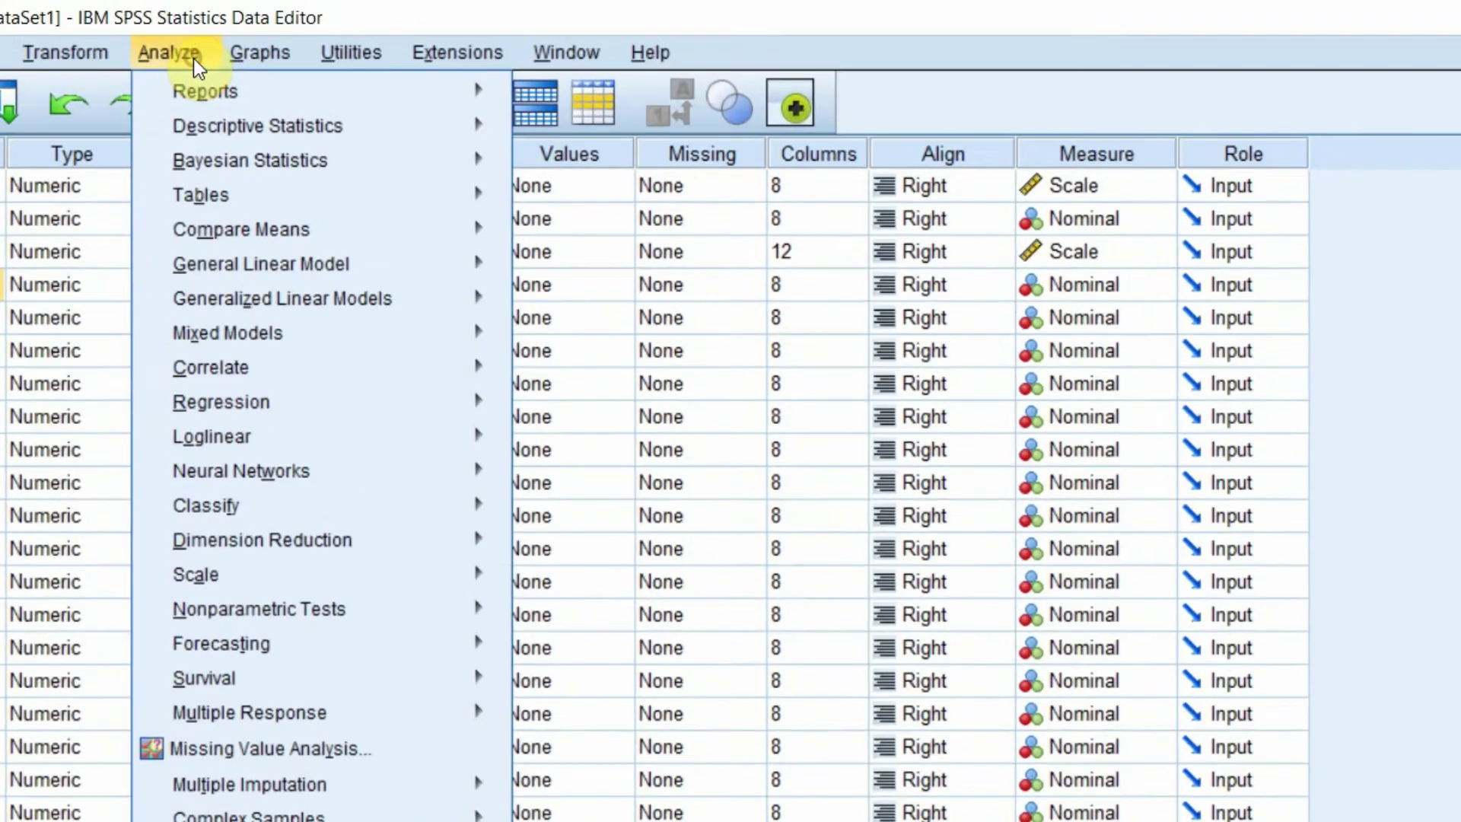
pyautogui.moveTo(344, 147)
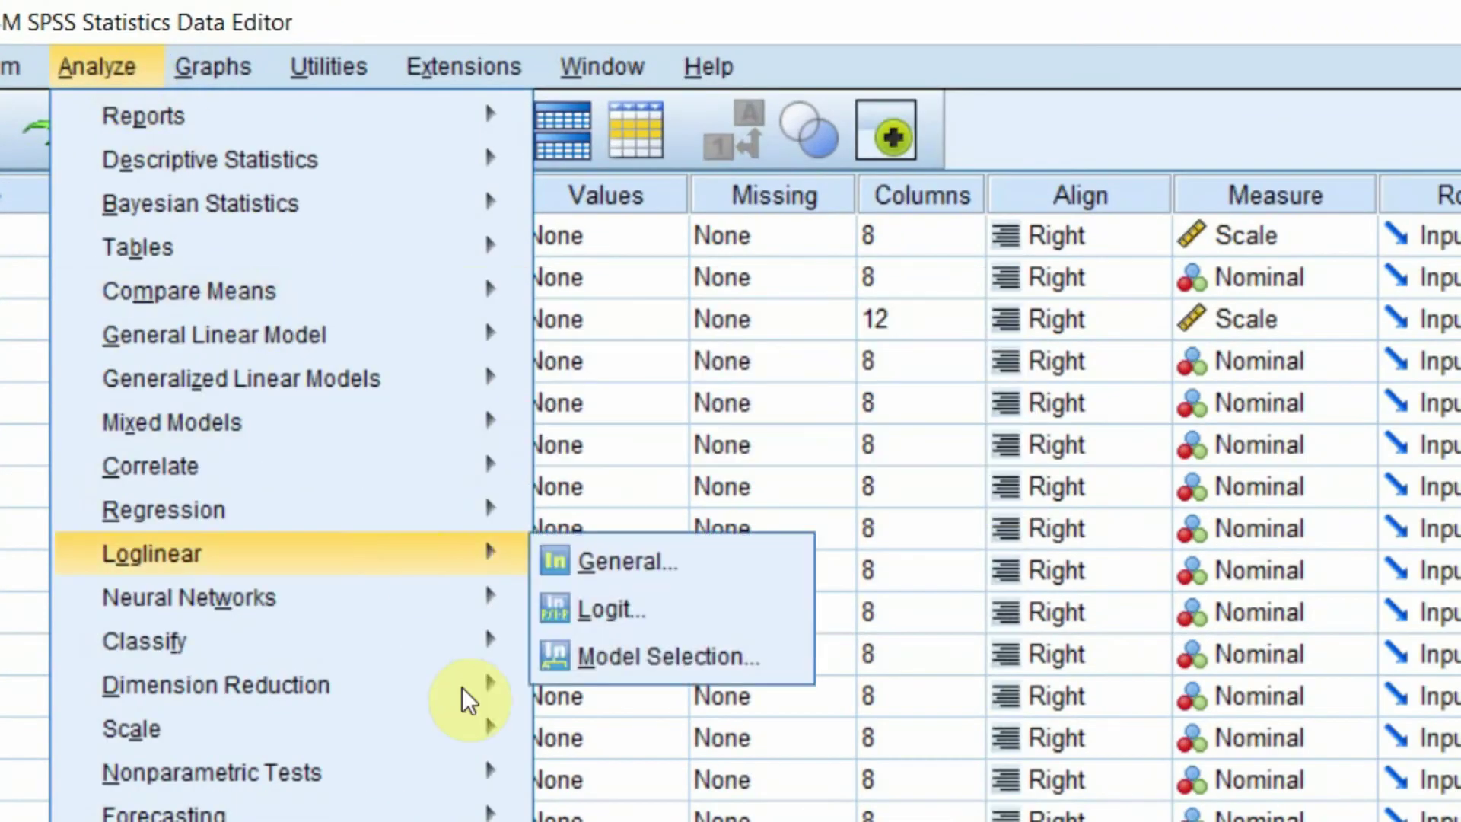
pyautogui.moveTo(468, 732)
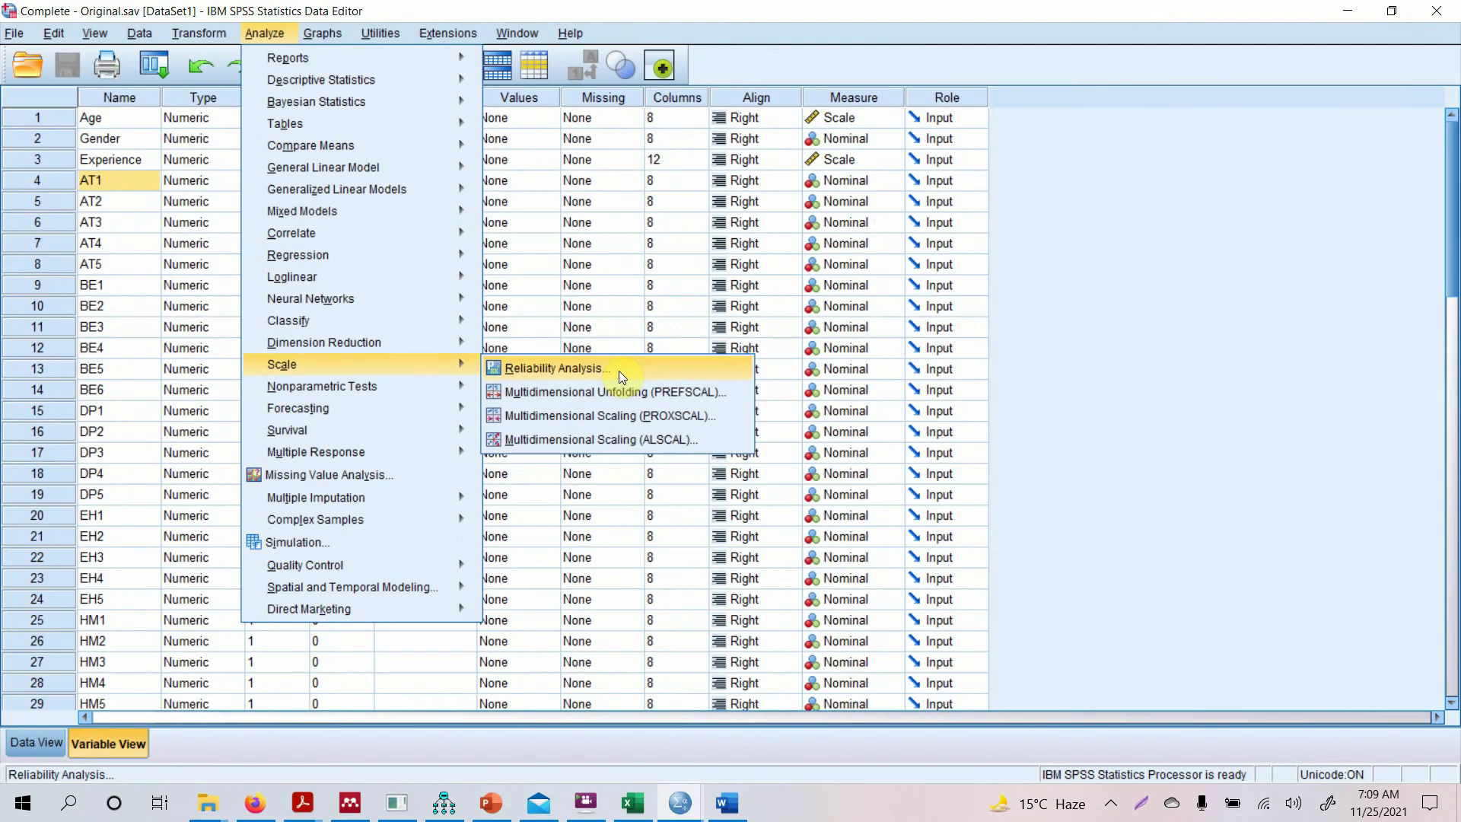
pyautogui.click(619, 371)
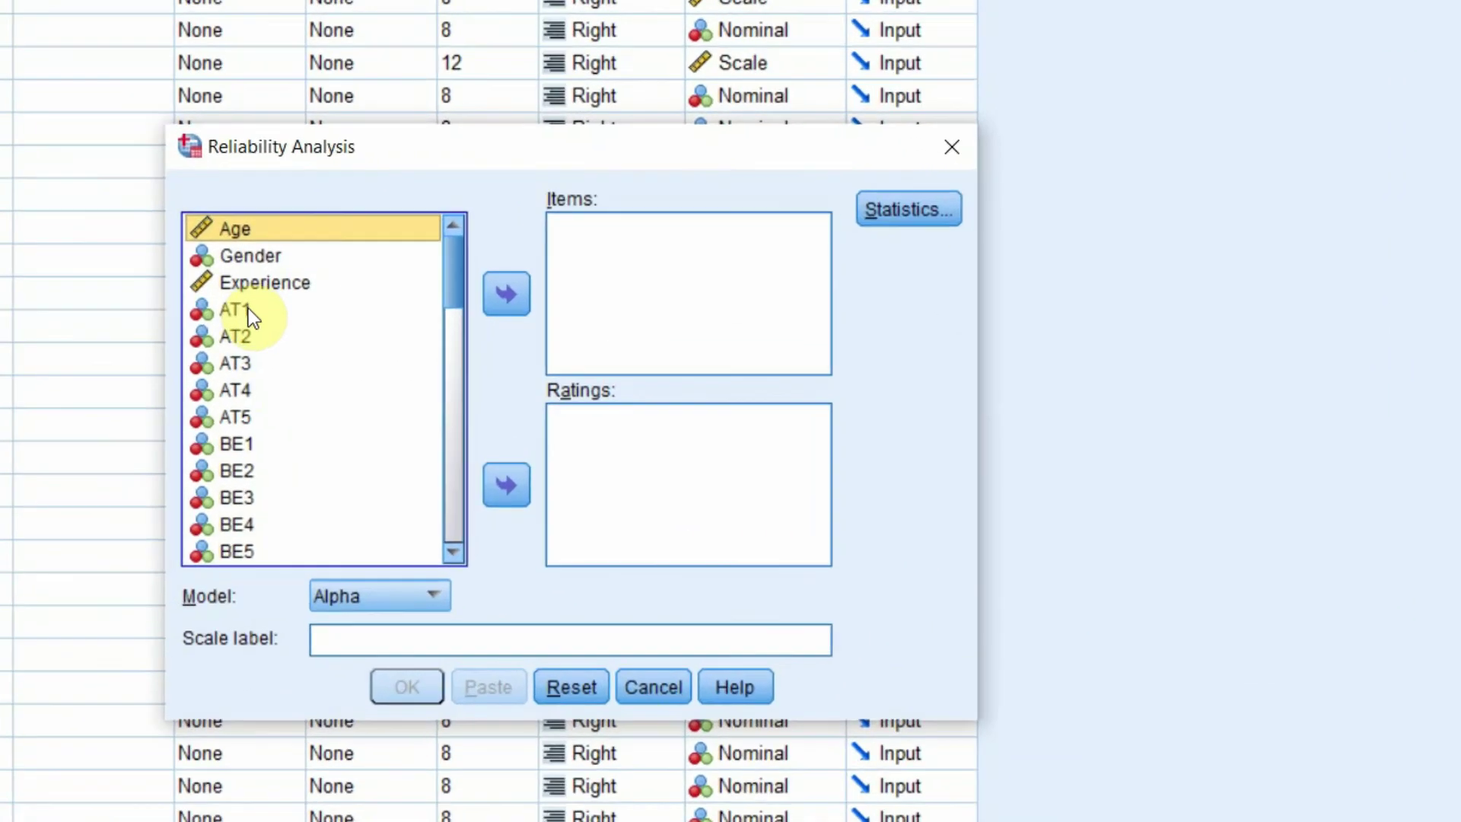
# Move AT1 through AT5 into the Items list.
pyautogui.click(423, 315)
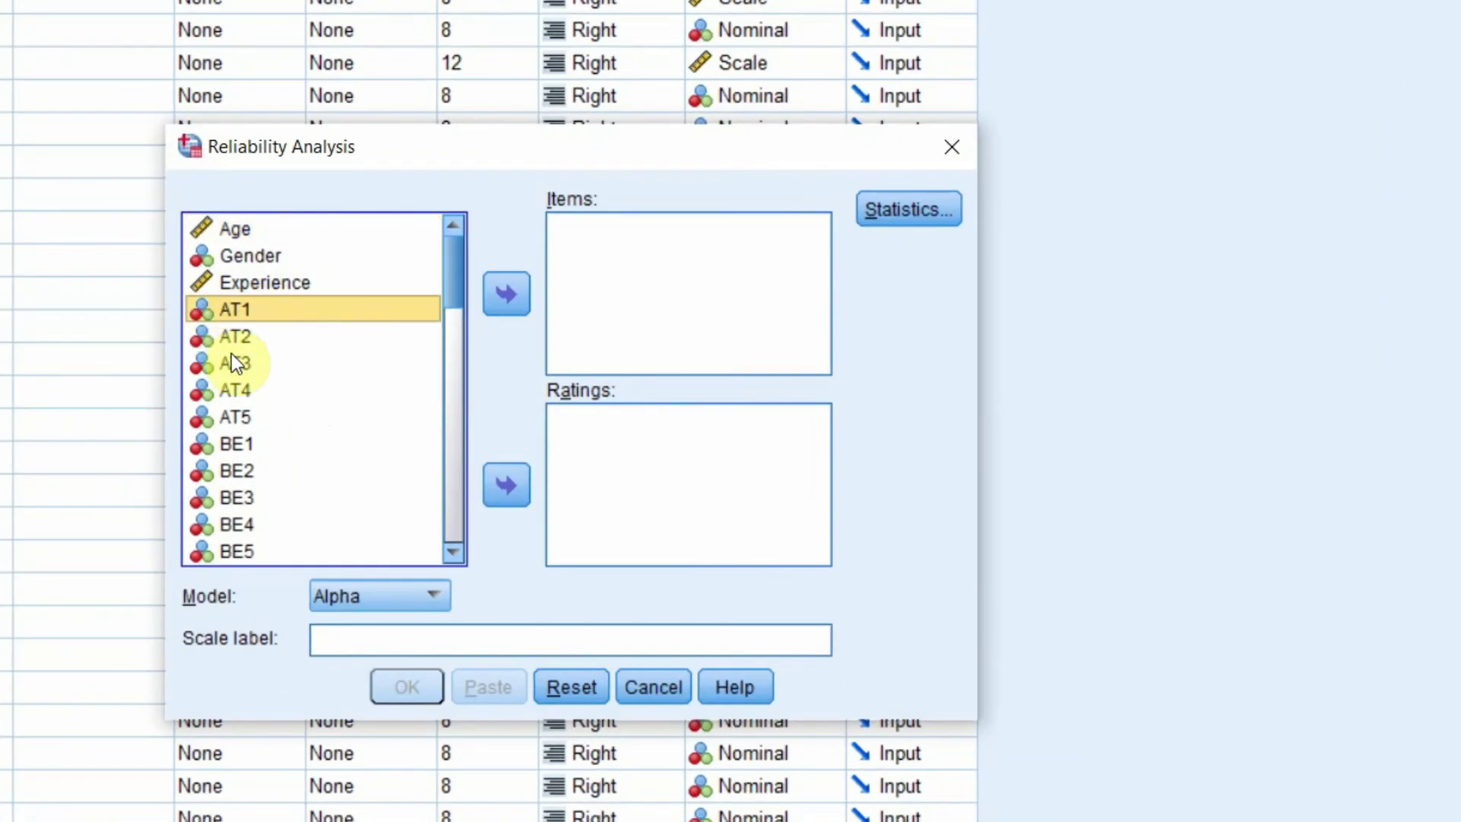
pyautogui.click(244, 390)
pyautogui.click(240, 318)
pyautogui.hotkey('shift', 'Down')
pyautogui.hotkey('shift', 'Down')
pyautogui.hotkey('shift', 'Down')
pyautogui.hotkey('shift', 'Down')
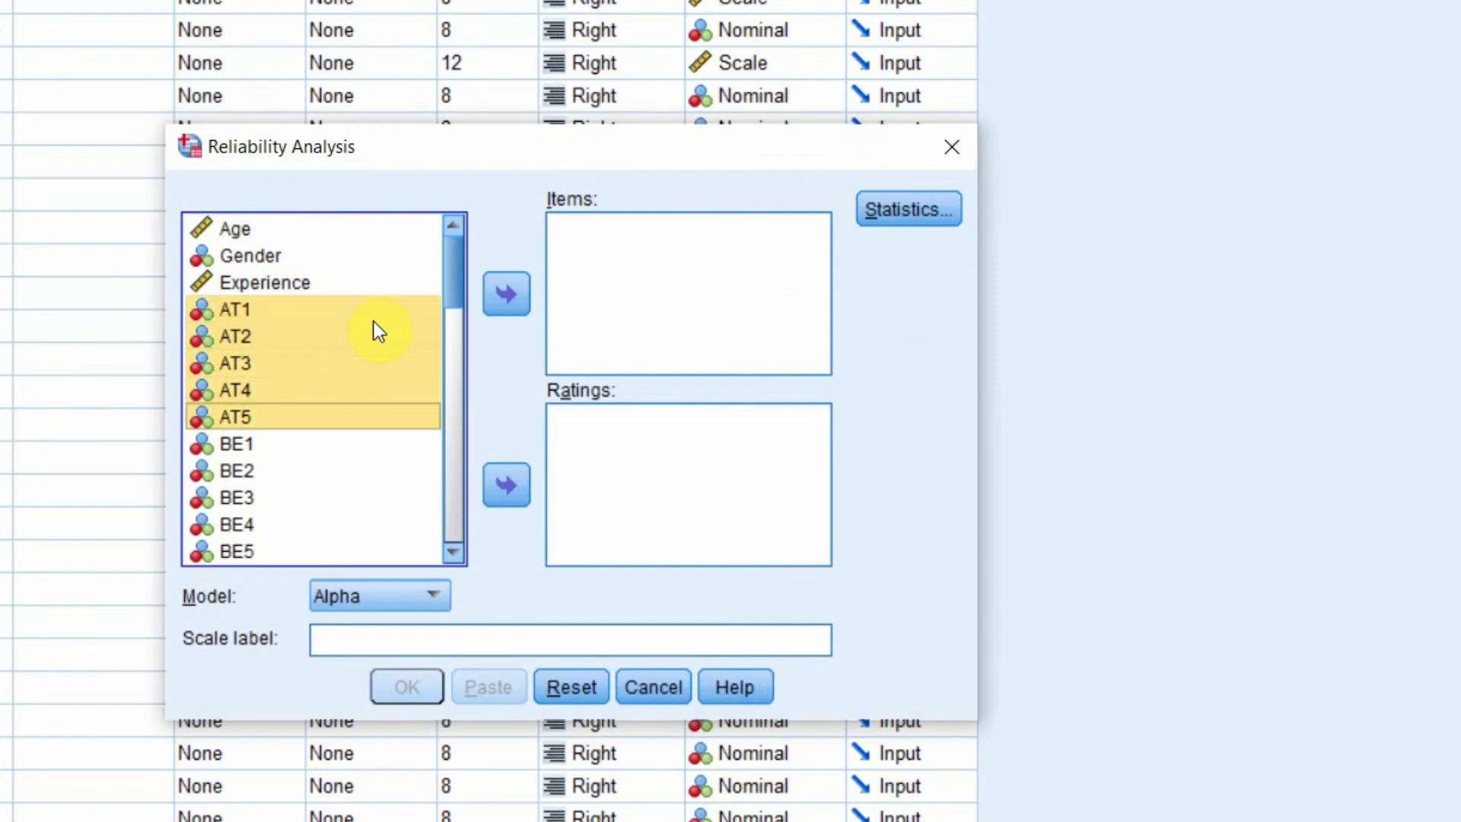
pyautogui.click(509, 309)
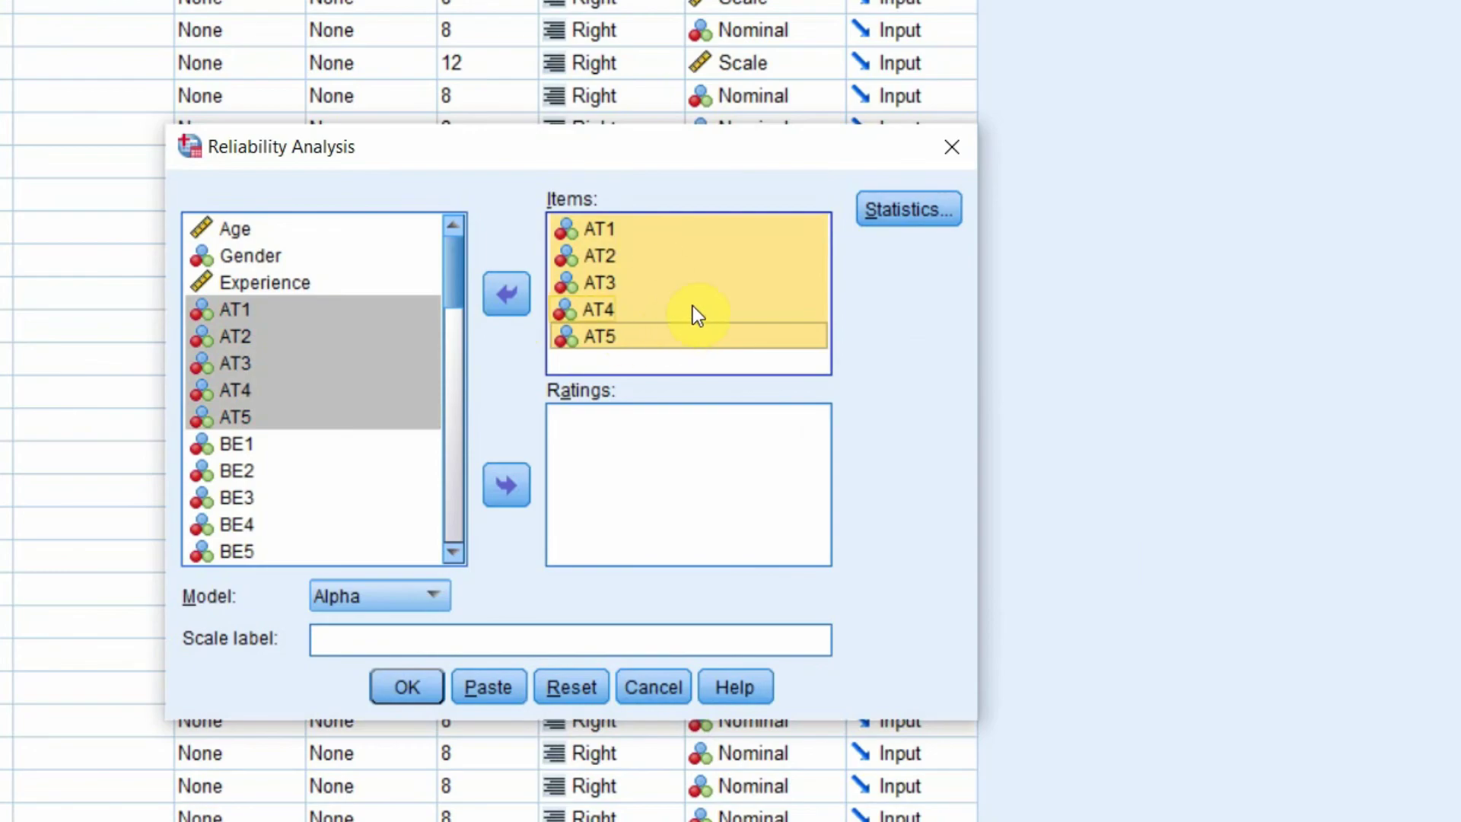
# Request Item, Scale and Scale if item deleted descriptives in the Statistics options.
pyautogui.click(895, 217)
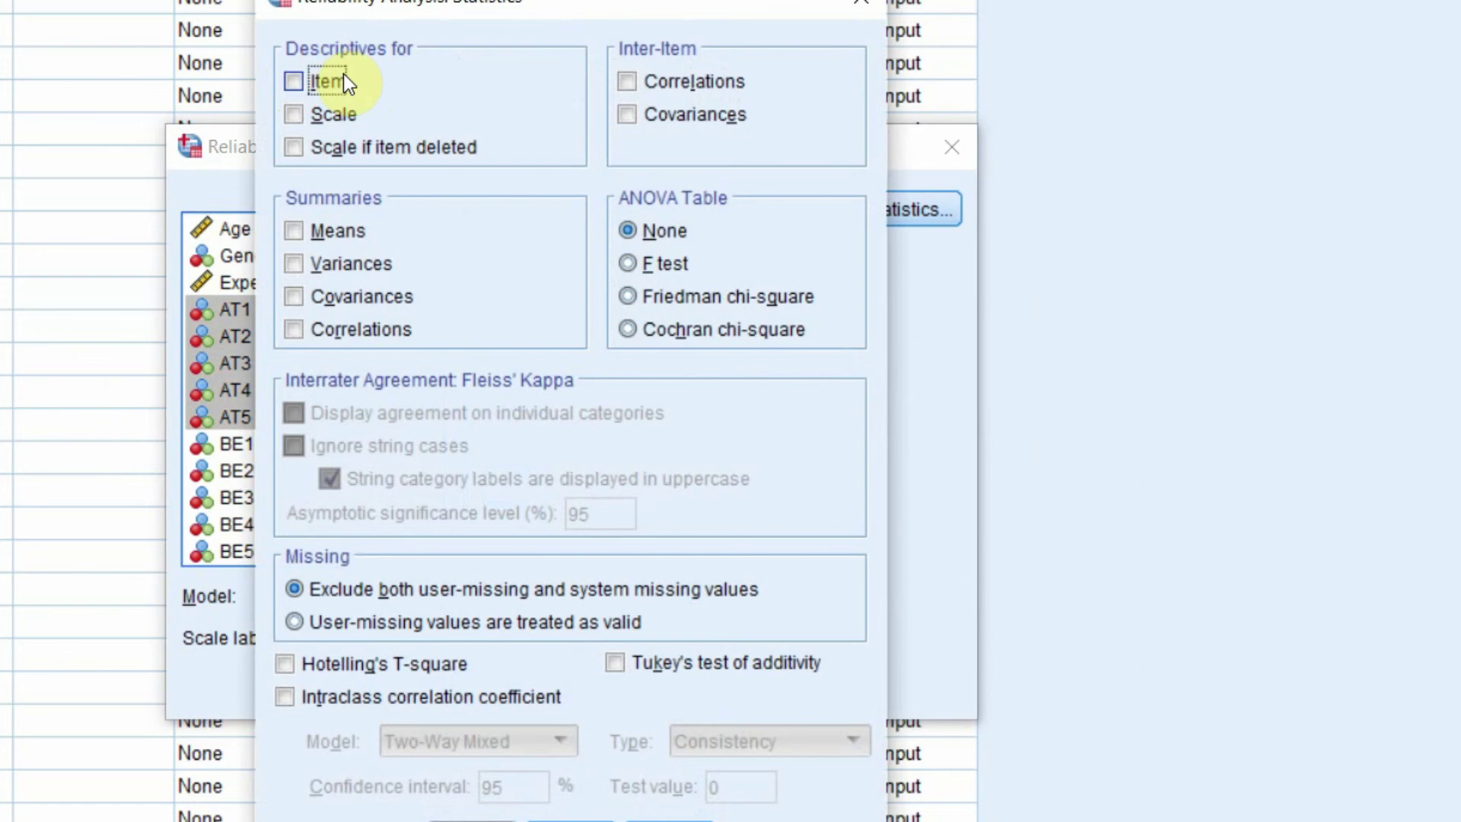
pyautogui.click(294, 114)
pyautogui.click(291, 147)
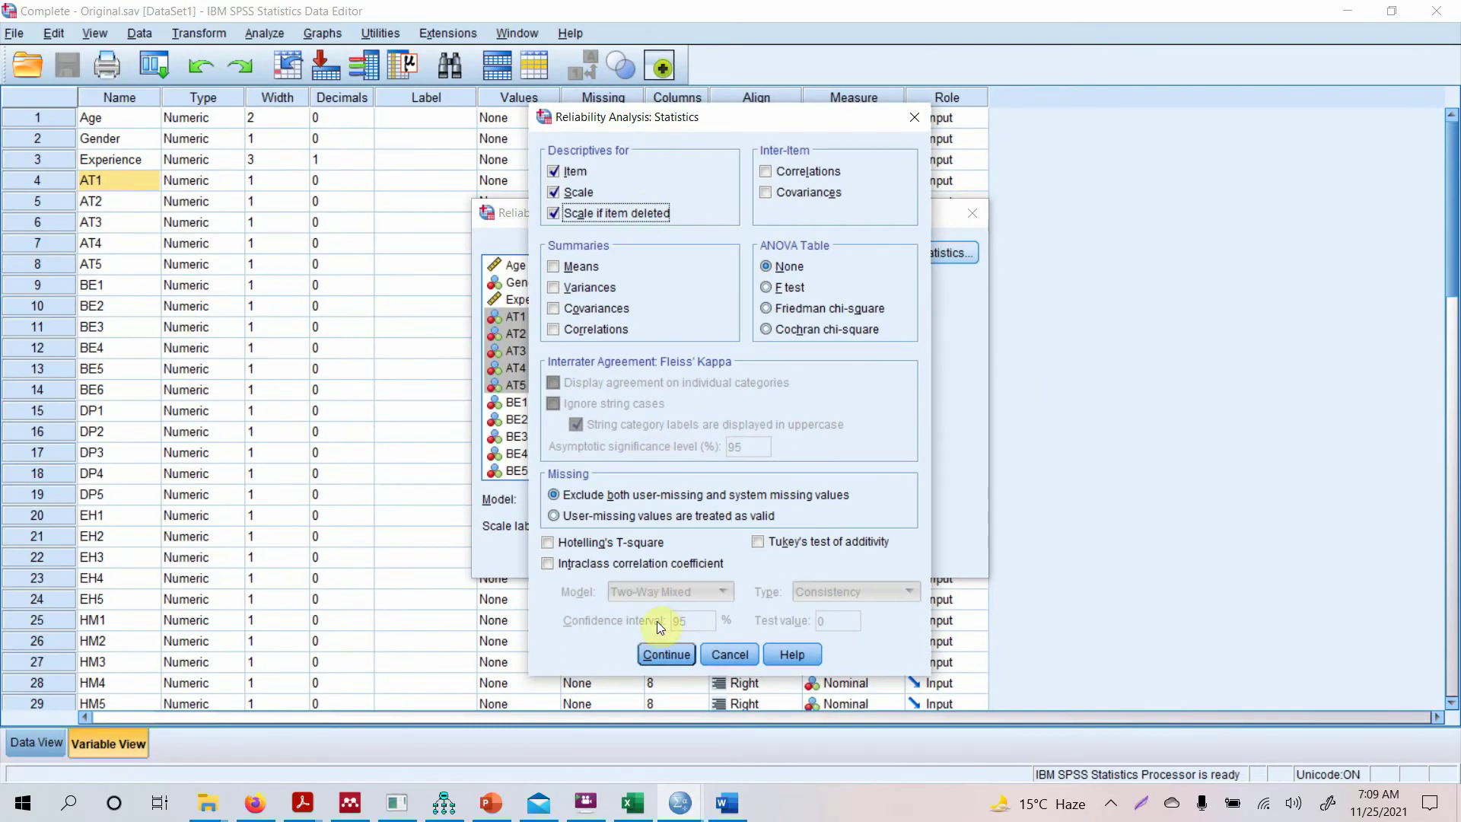
pyautogui.click(662, 655)
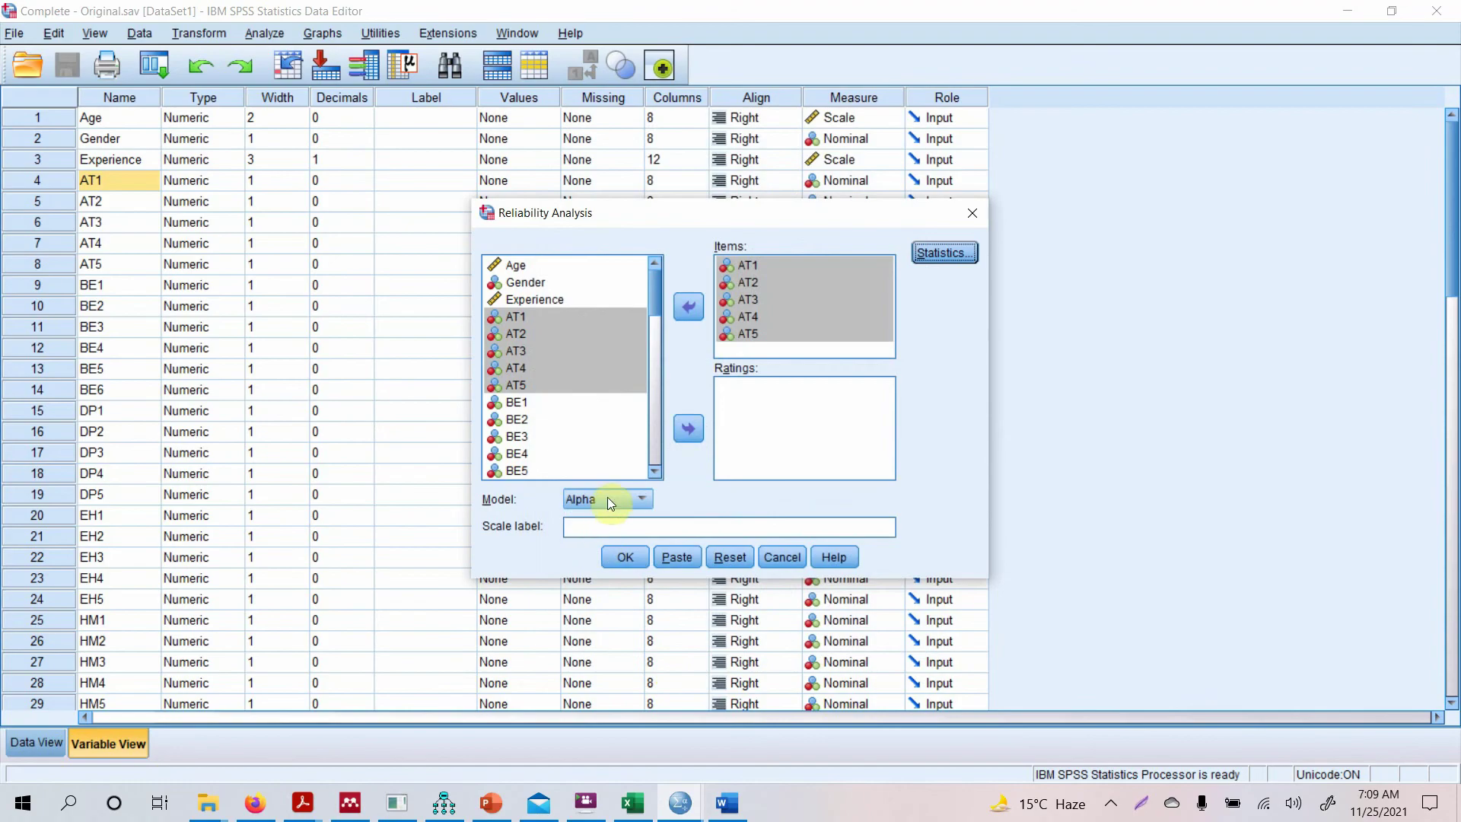
# Keep the Alpha model and run the analysis, giving Cronbach's Alpha .818 for 5 items.
pyautogui.click(618, 504)
pyautogui.click(618, 505)
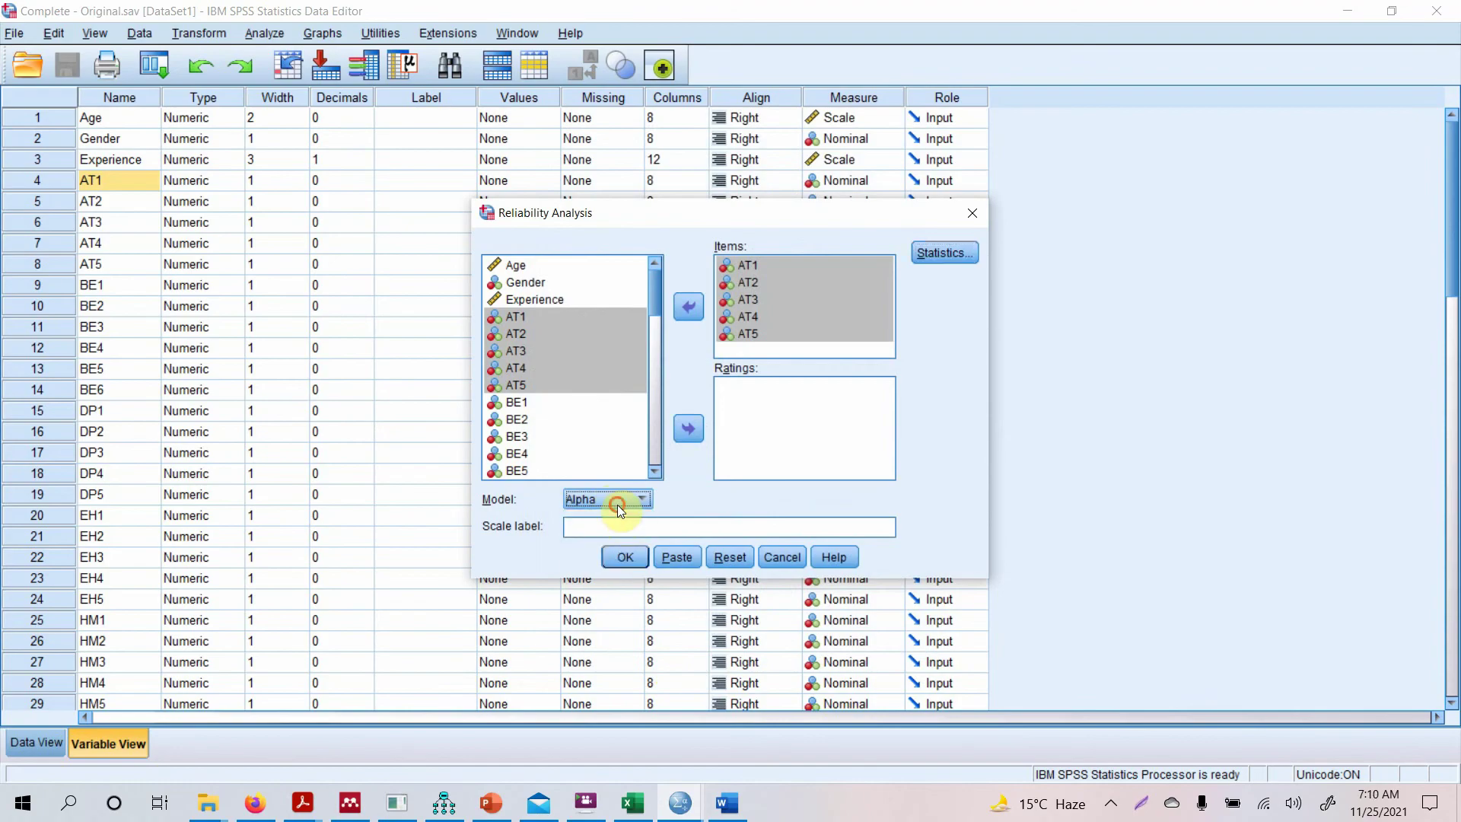
pyautogui.click(614, 501)
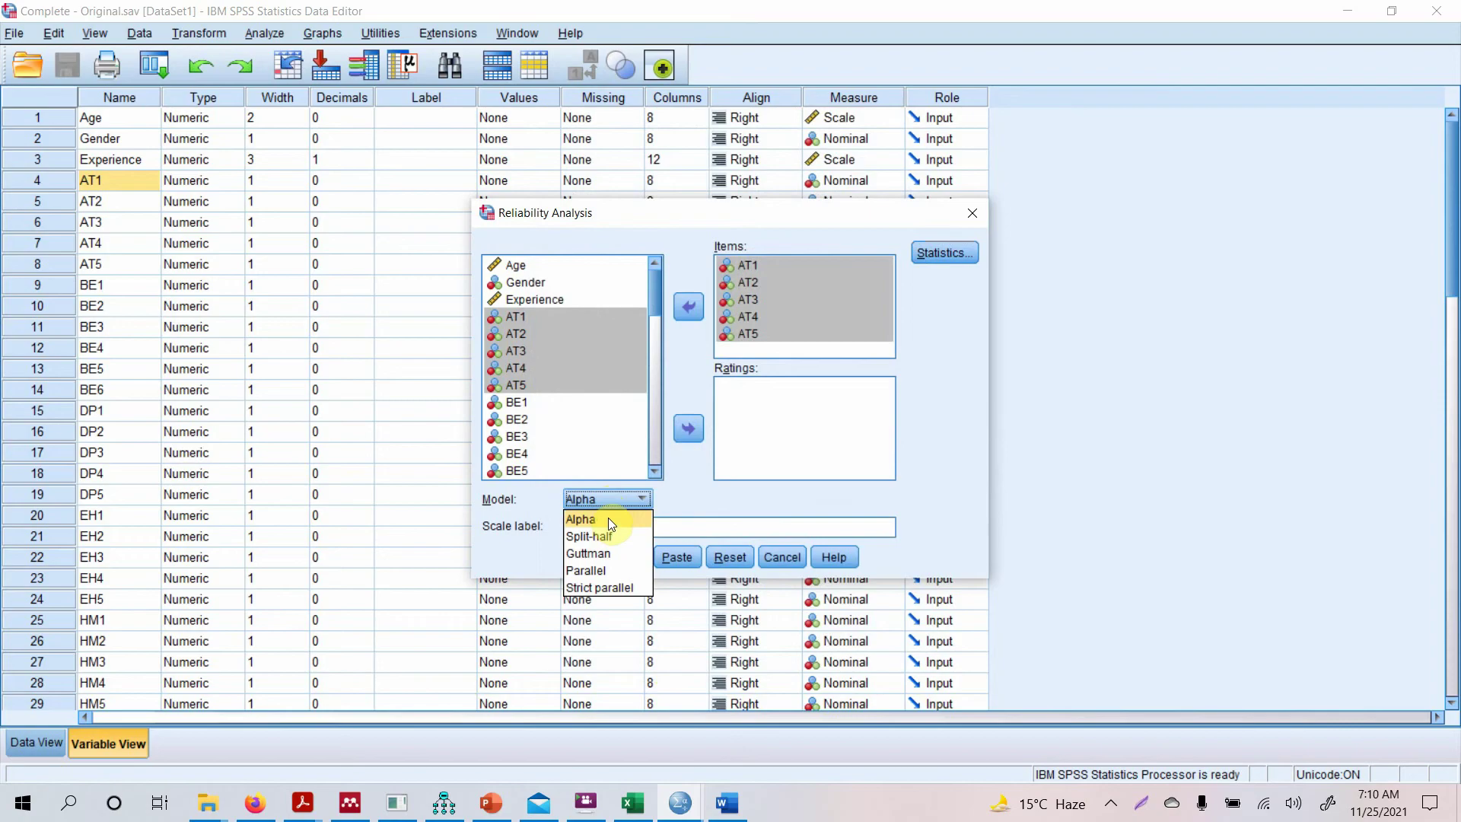
pyautogui.click(609, 517)
pyautogui.click(641, 559)
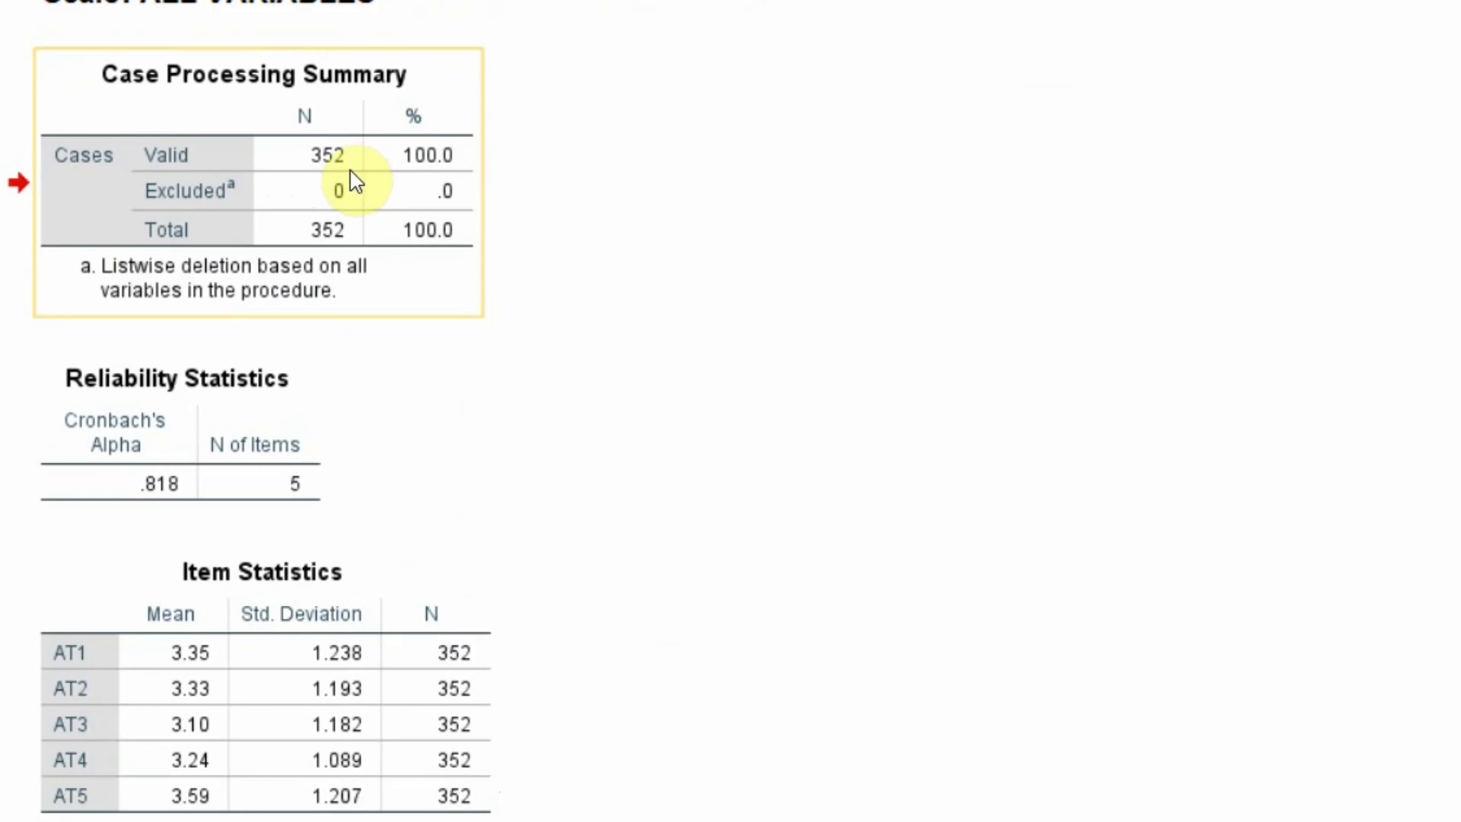
# Inspect the Reliability Statistics, Item Statistics and Item-Total Statistics output tables.
pyautogui.click(157, 422)
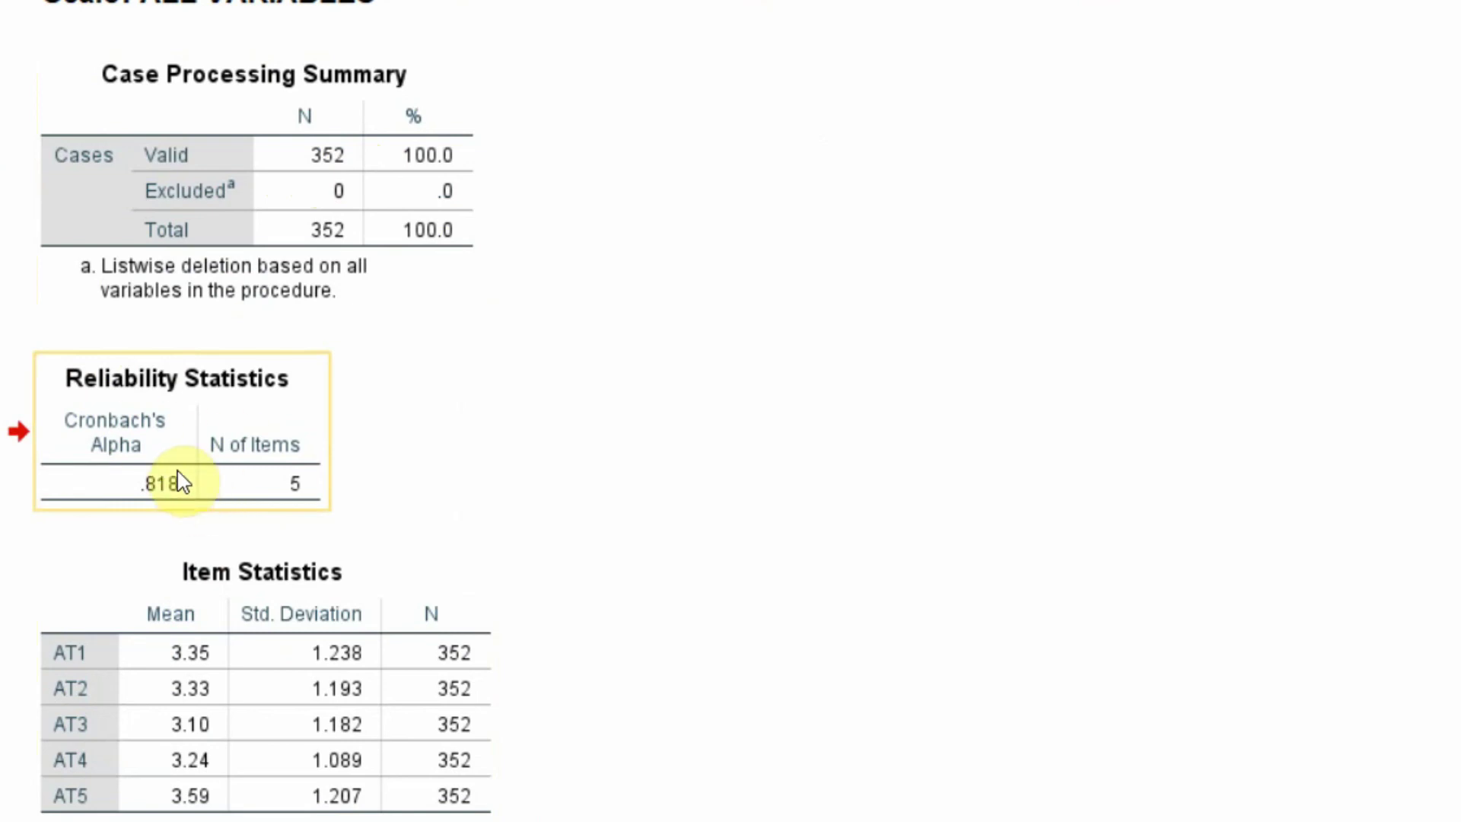
pyautogui.click(368, 653)
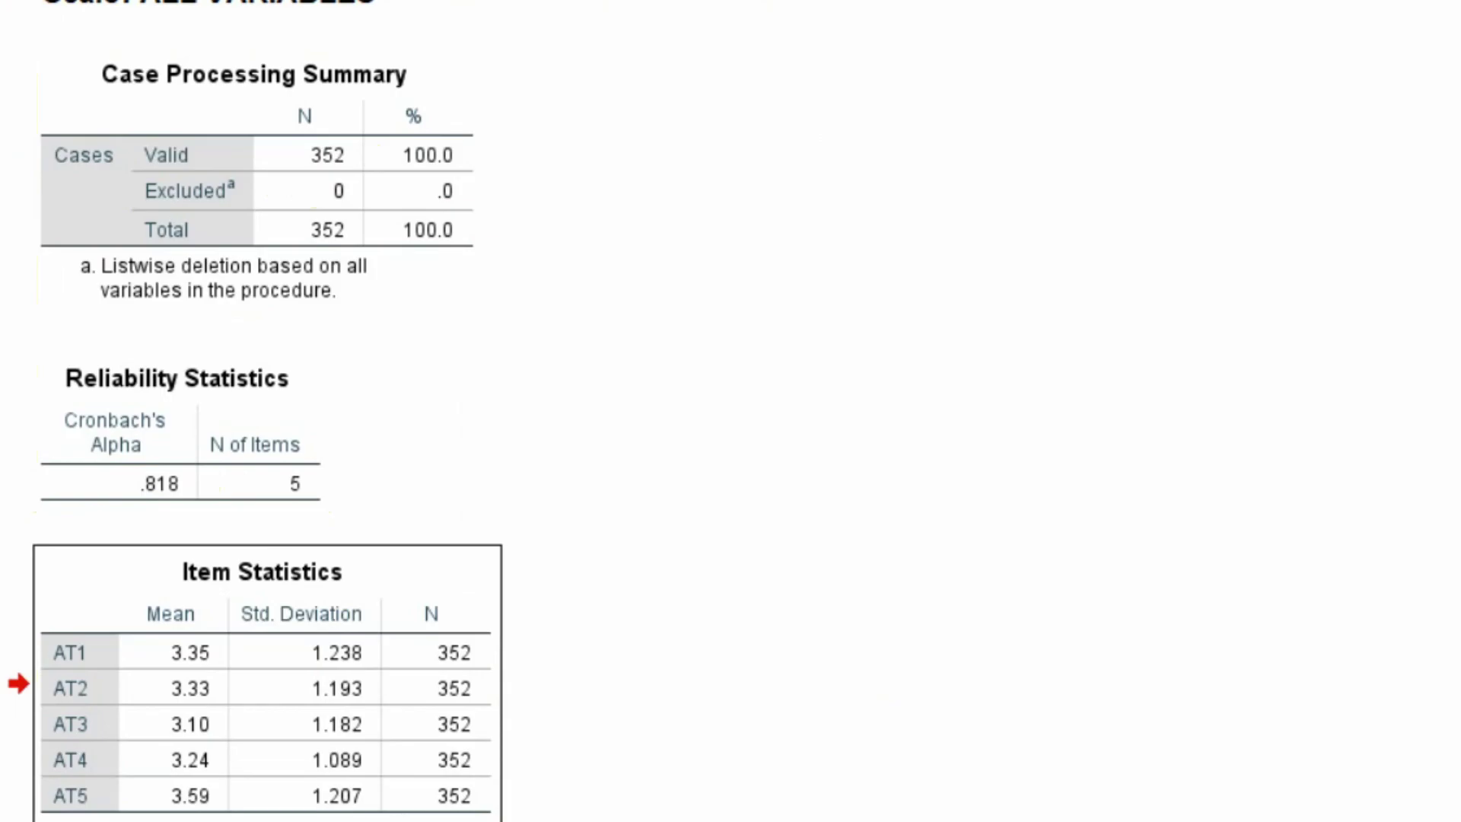
pyautogui.scroll(-5, 730, 411)
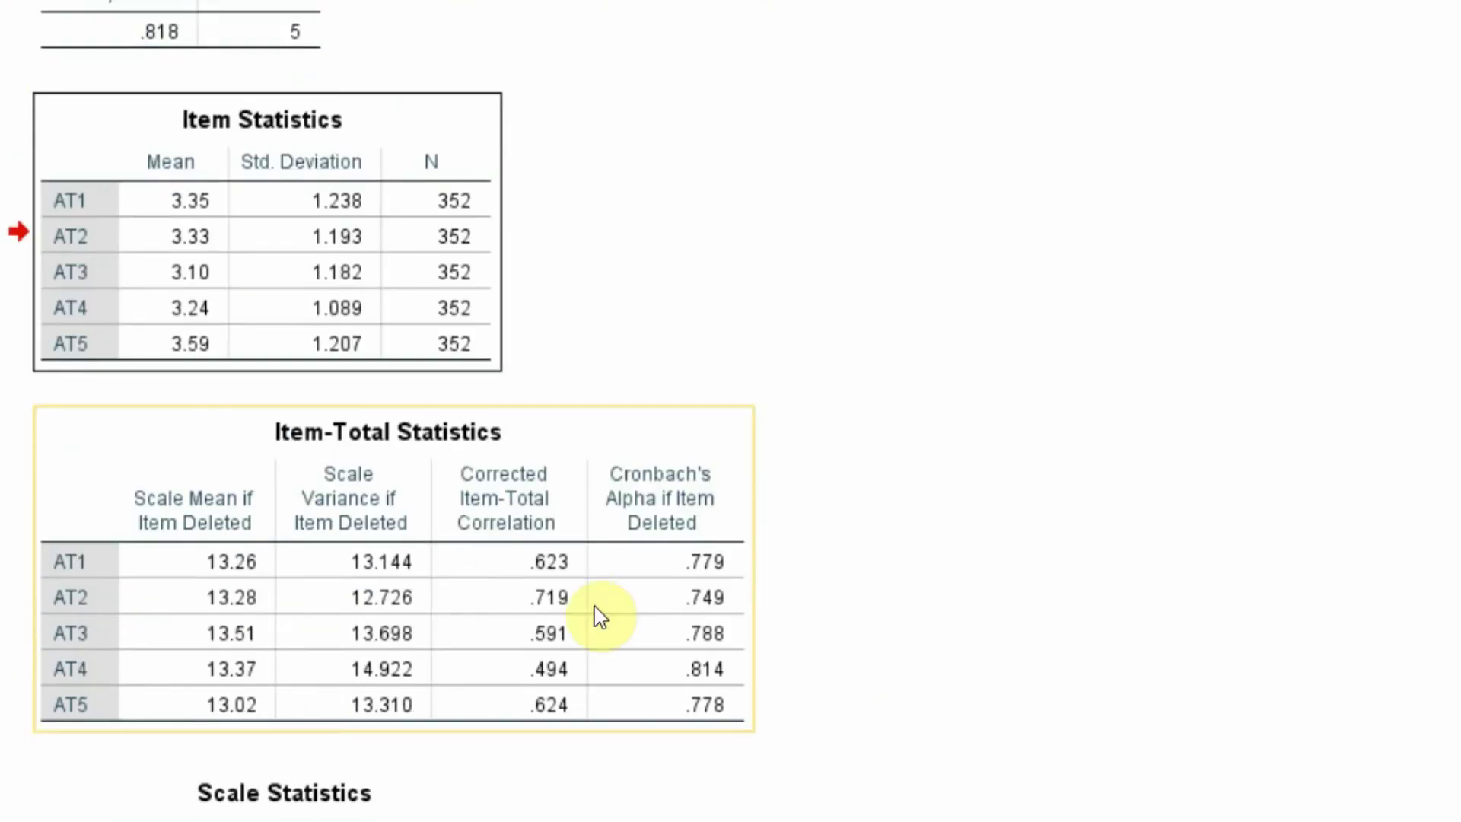
pyautogui.click(678, 590)
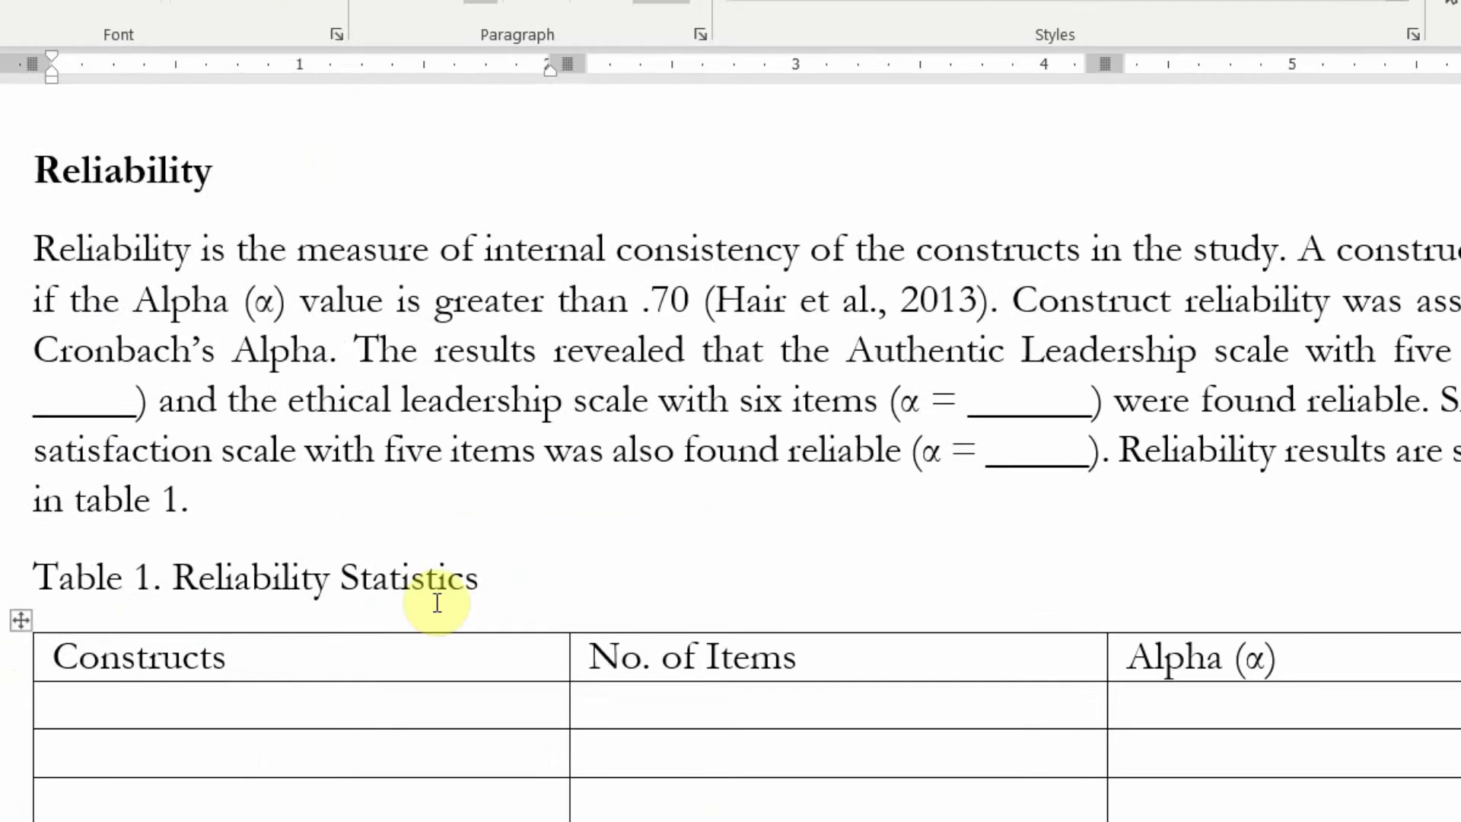
# Enter alpha .818 and construct AT in the Word table's first data row.
pyautogui.click(1119, 692)
pyautogui.write('.818')
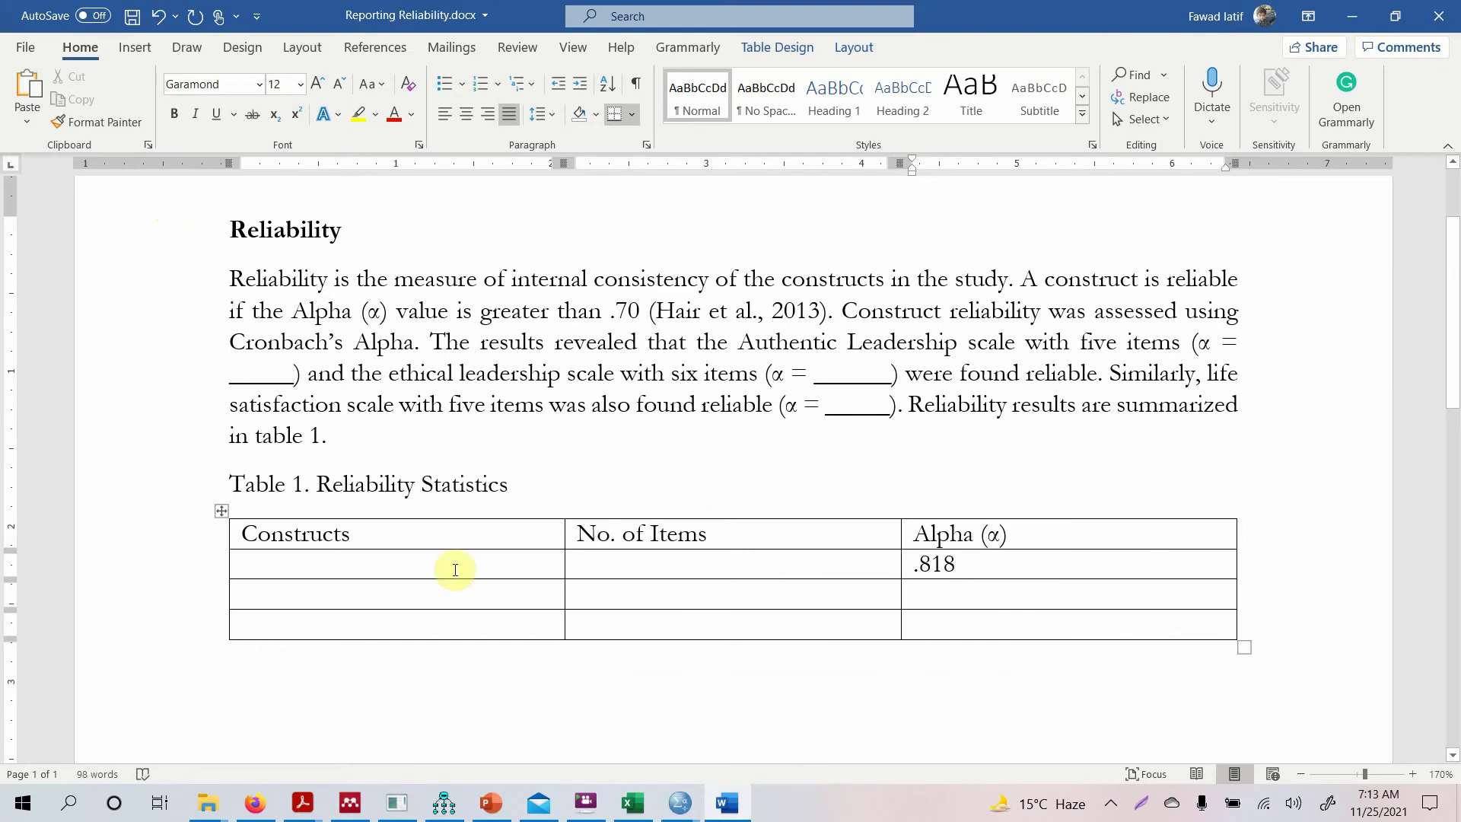
pyautogui.click(455, 570)
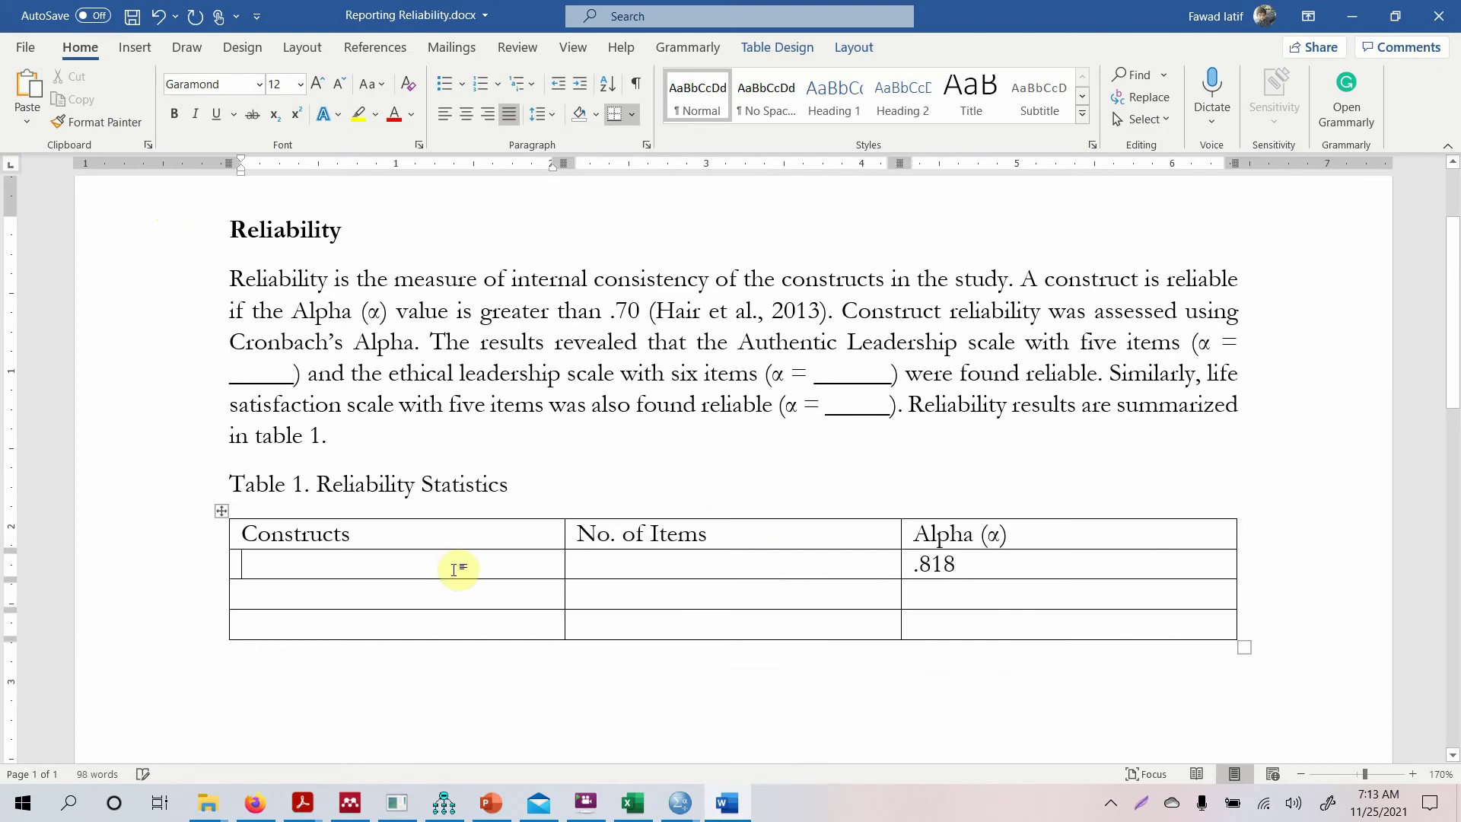
pyautogui.write('AT')
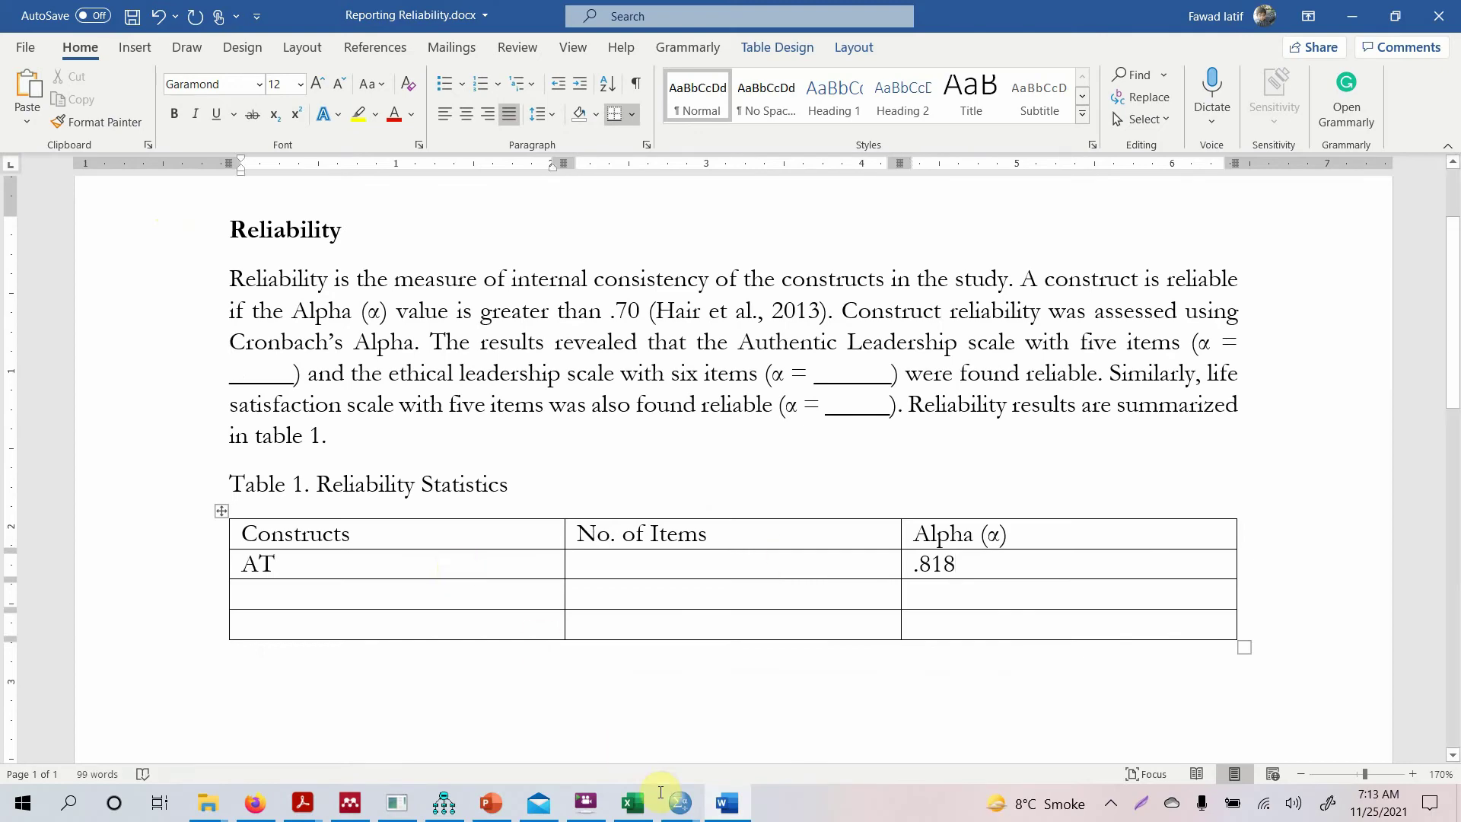
pyautogui.click(680, 803)
# Reopen Reliability Analysis and remove AT1–AT5 from the Items list.
pyautogui.click(376, 40)
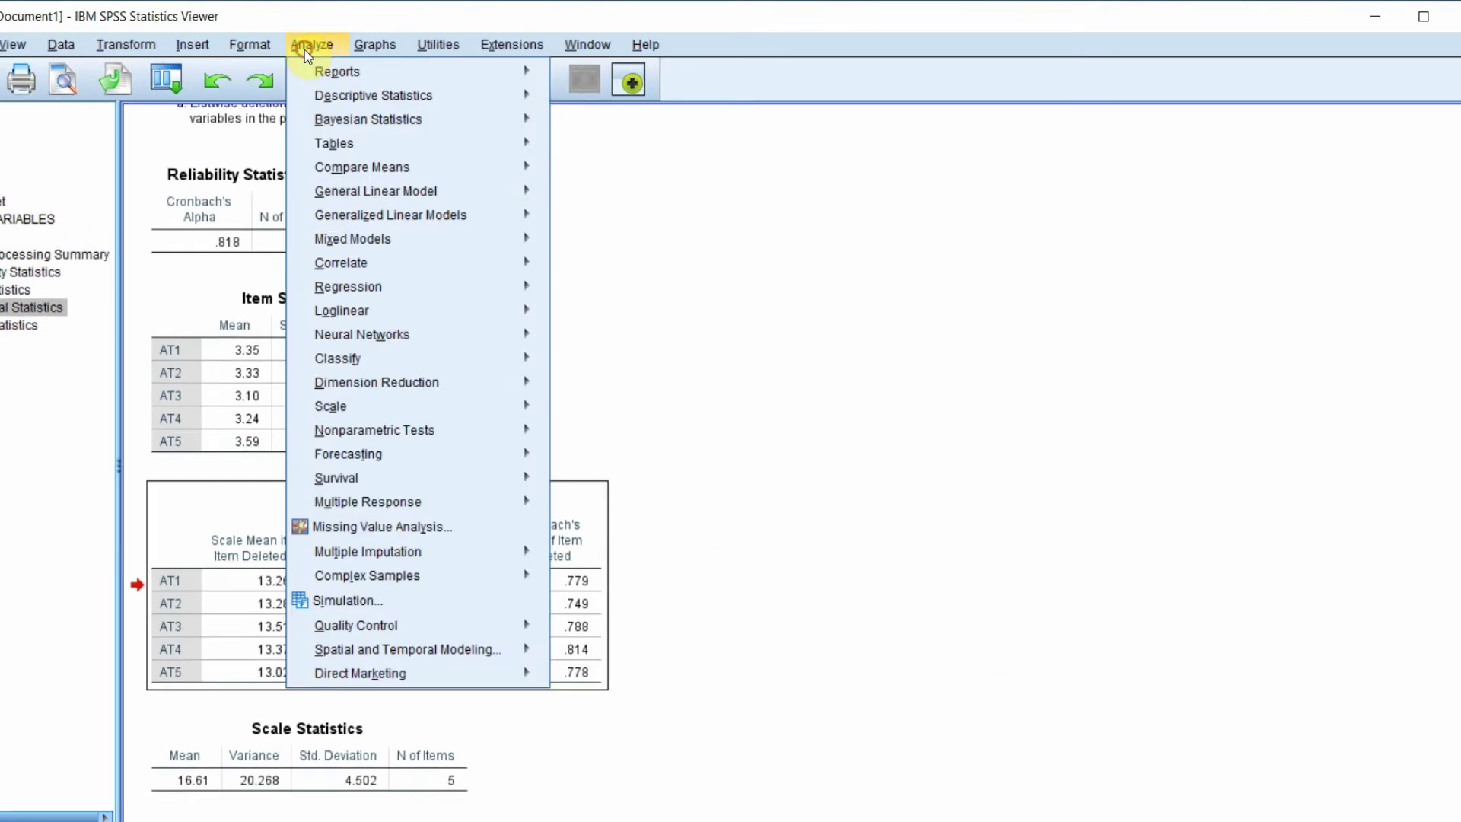
pyautogui.moveTo(518, 286)
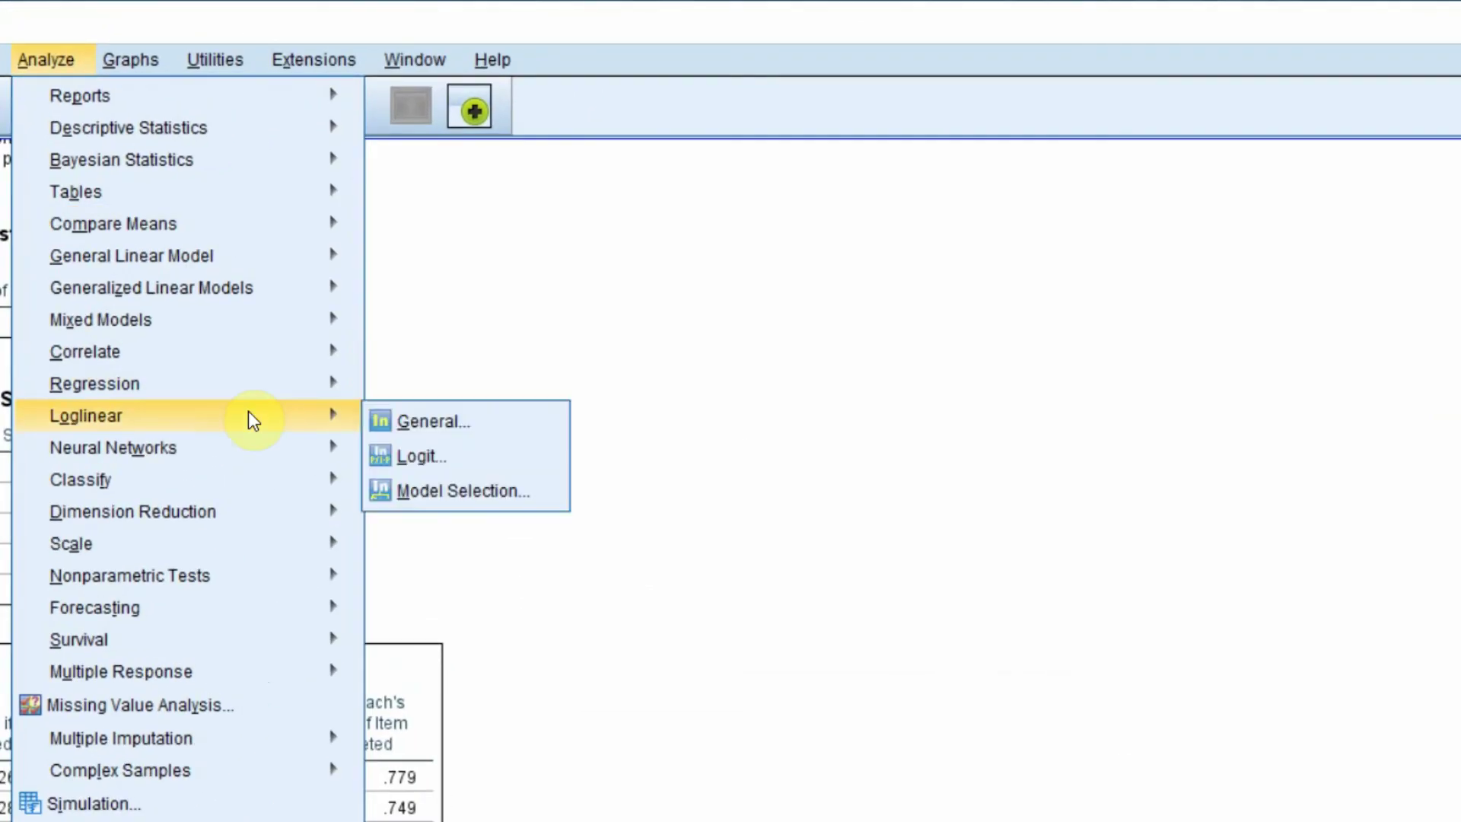
pyautogui.moveTo(275, 545)
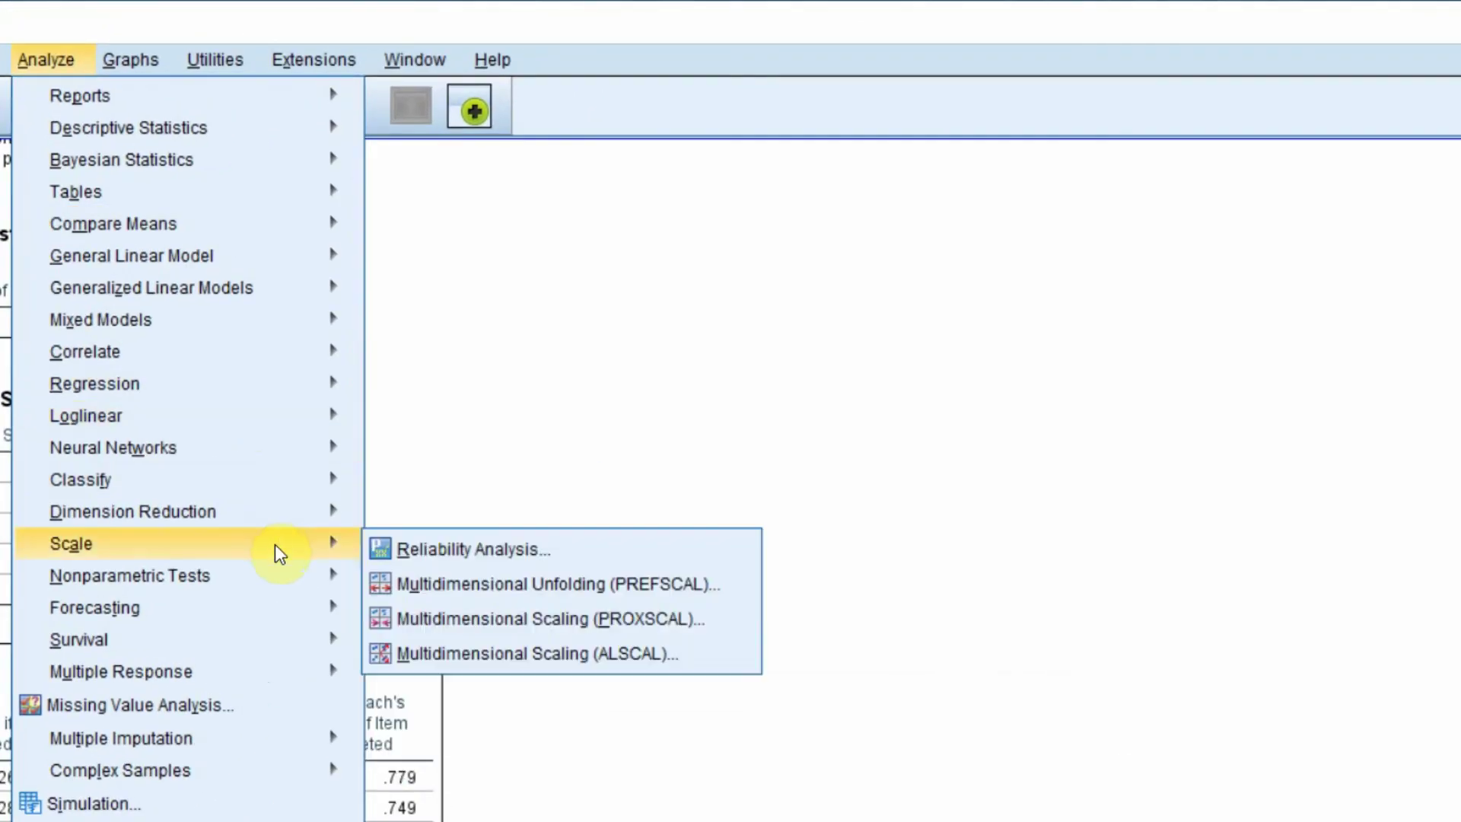
pyautogui.click(427, 554)
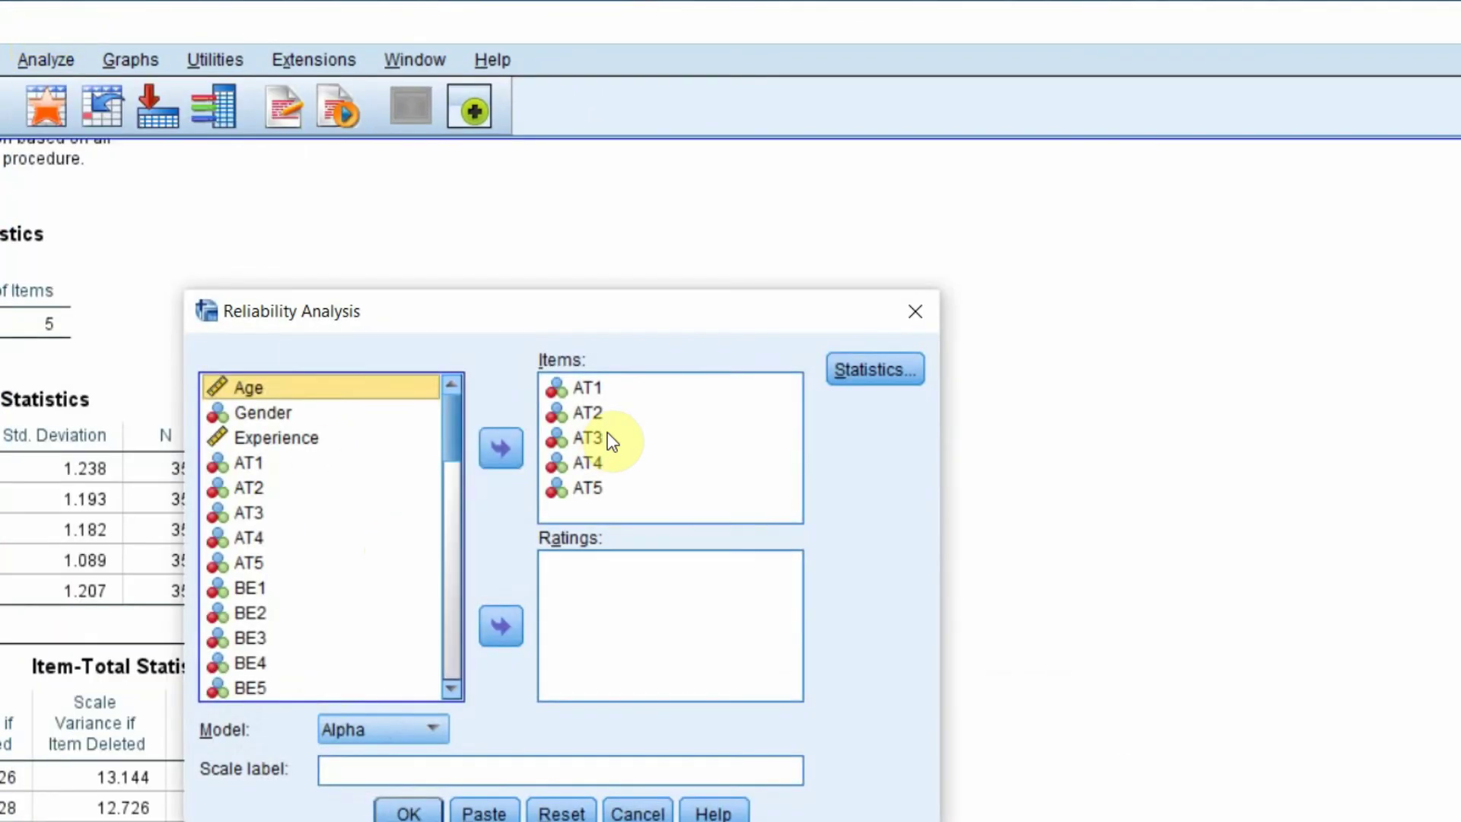
pyautogui.click(608, 438)
pyautogui.hotkey('ctrl', 'a')
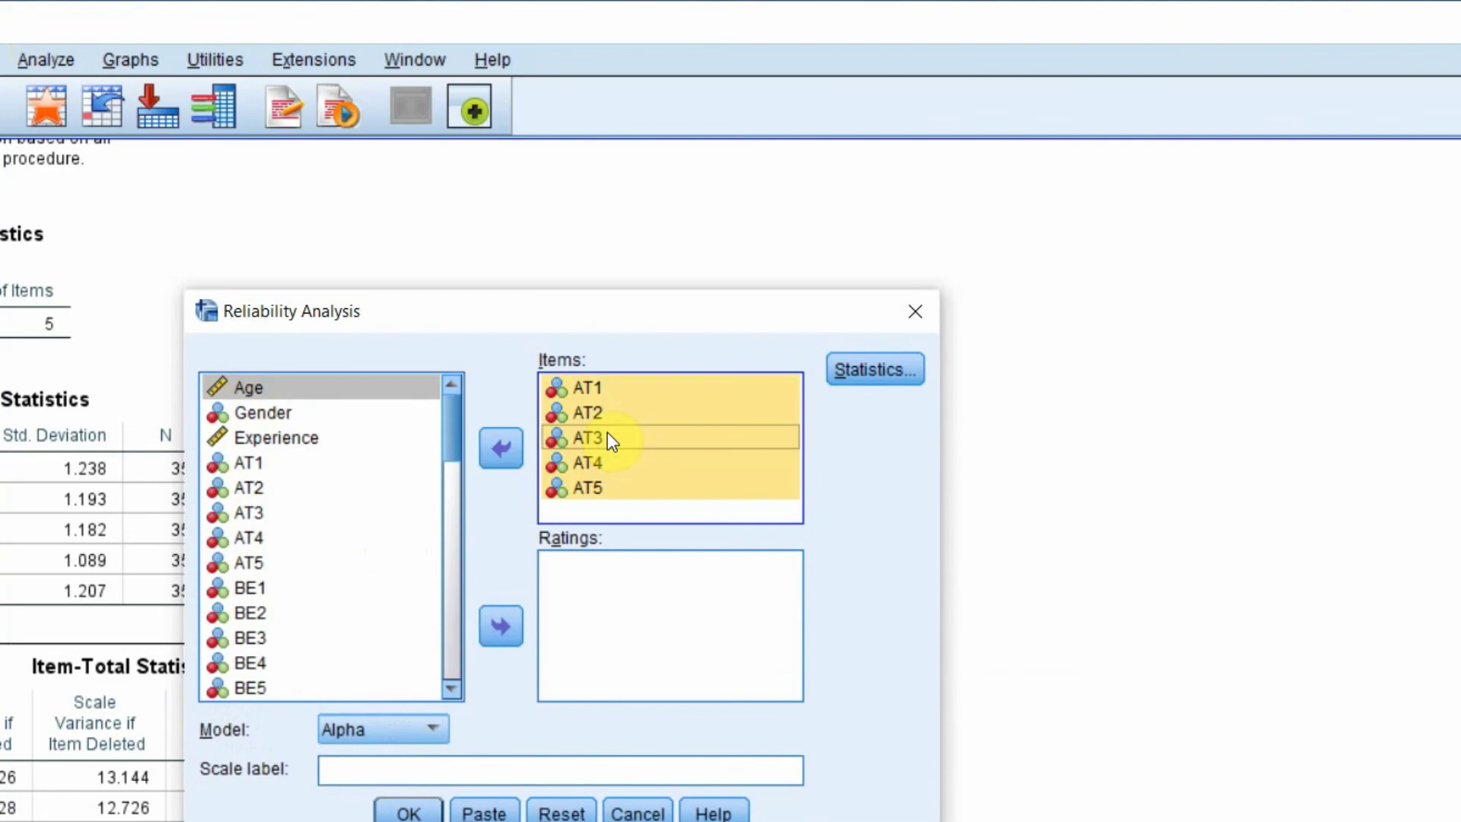
pyautogui.click(501, 448)
# Analyse BE1–BE6 instead, obtaining Cronbach's Alpha .920 for 6 items.
pyautogui.click(312, 586)
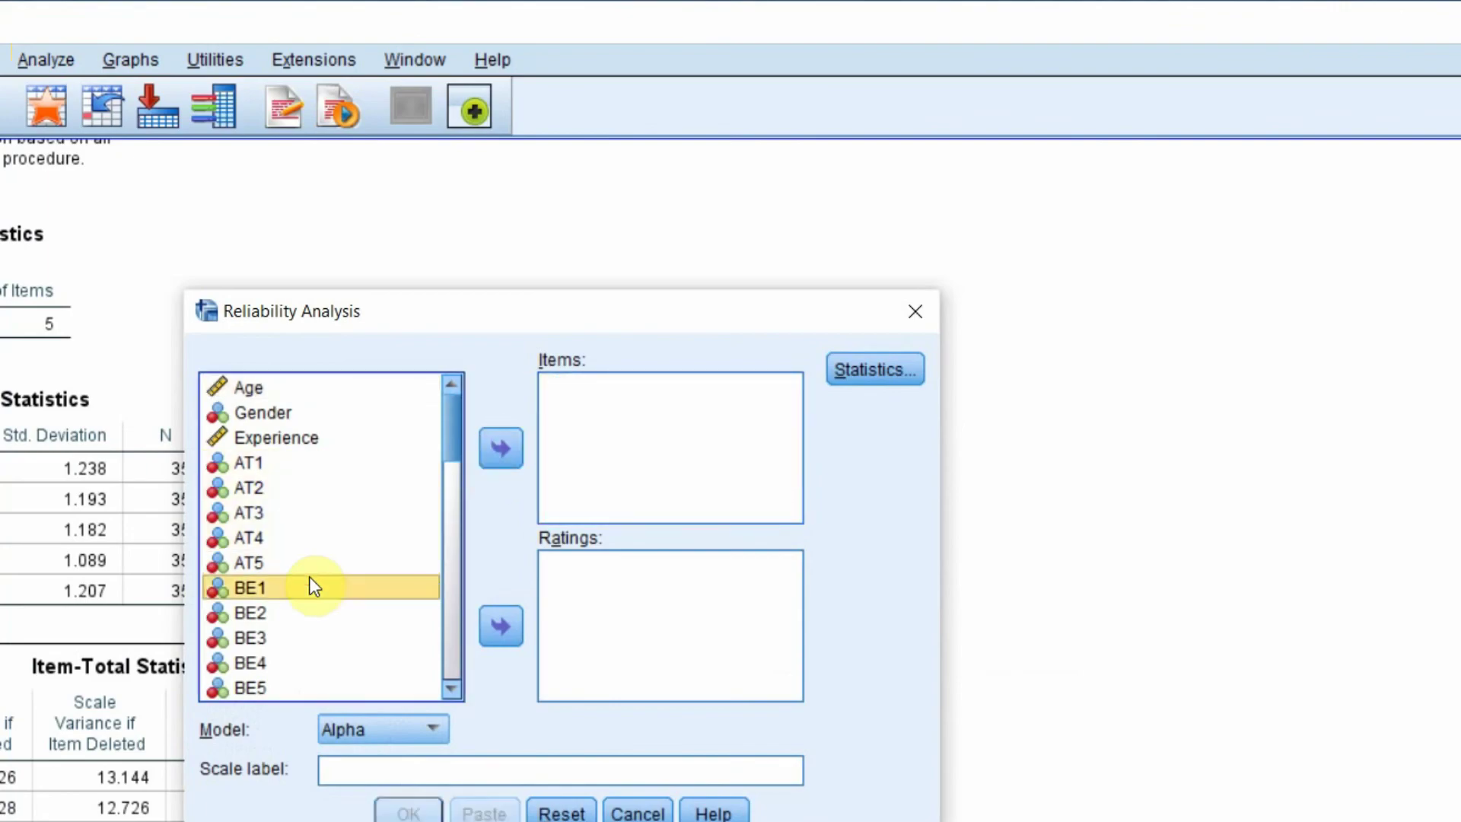
pyautogui.hotkey('shift', 'Down')
pyautogui.hotkey('shift', 'Down')
pyautogui.hotkey('shift', 'Down')
pyautogui.hotkey('shift', 'Down')
pyautogui.hotkey('shift', 'Down')
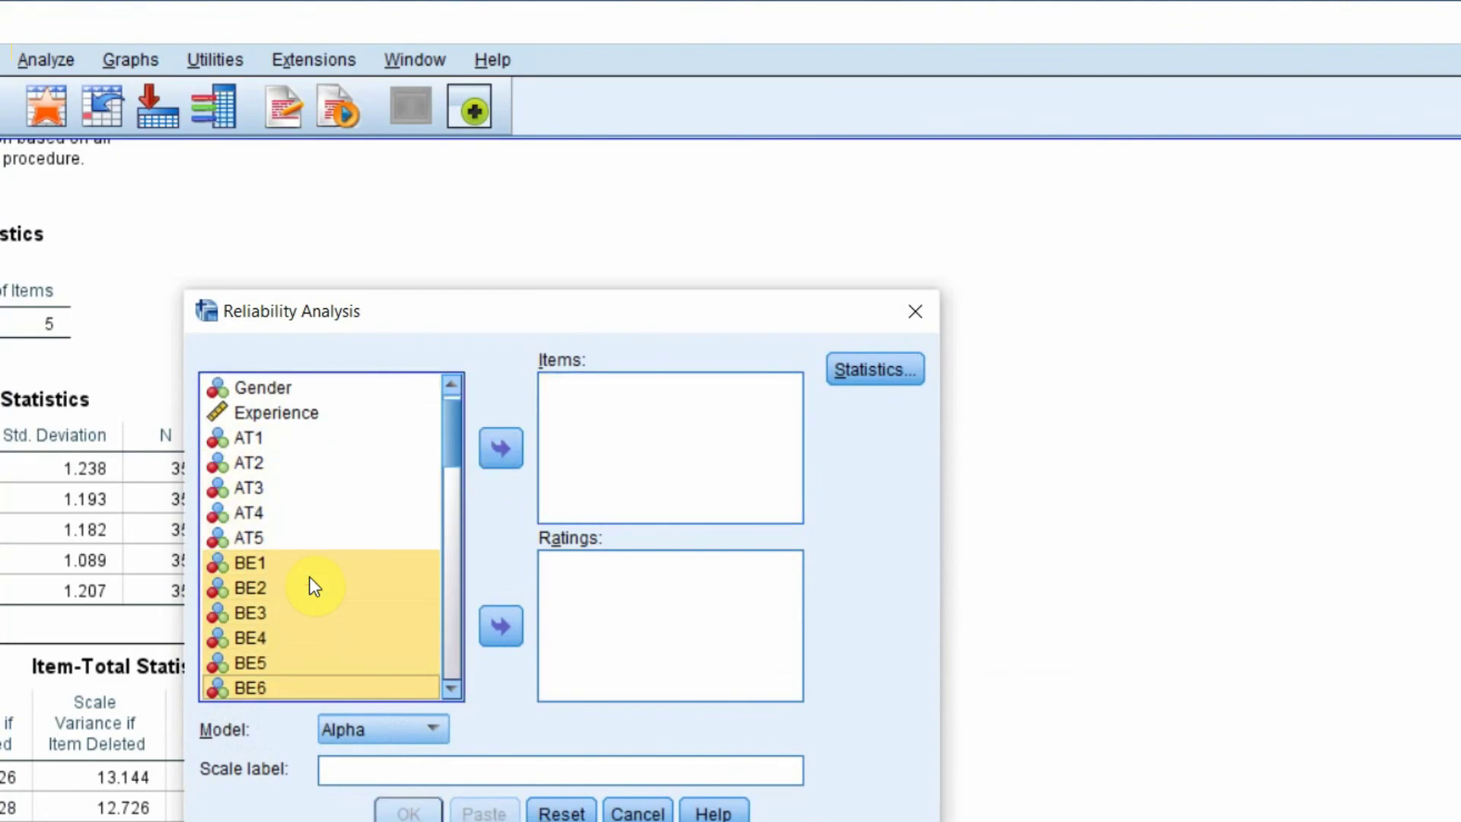
pyautogui.click(499, 451)
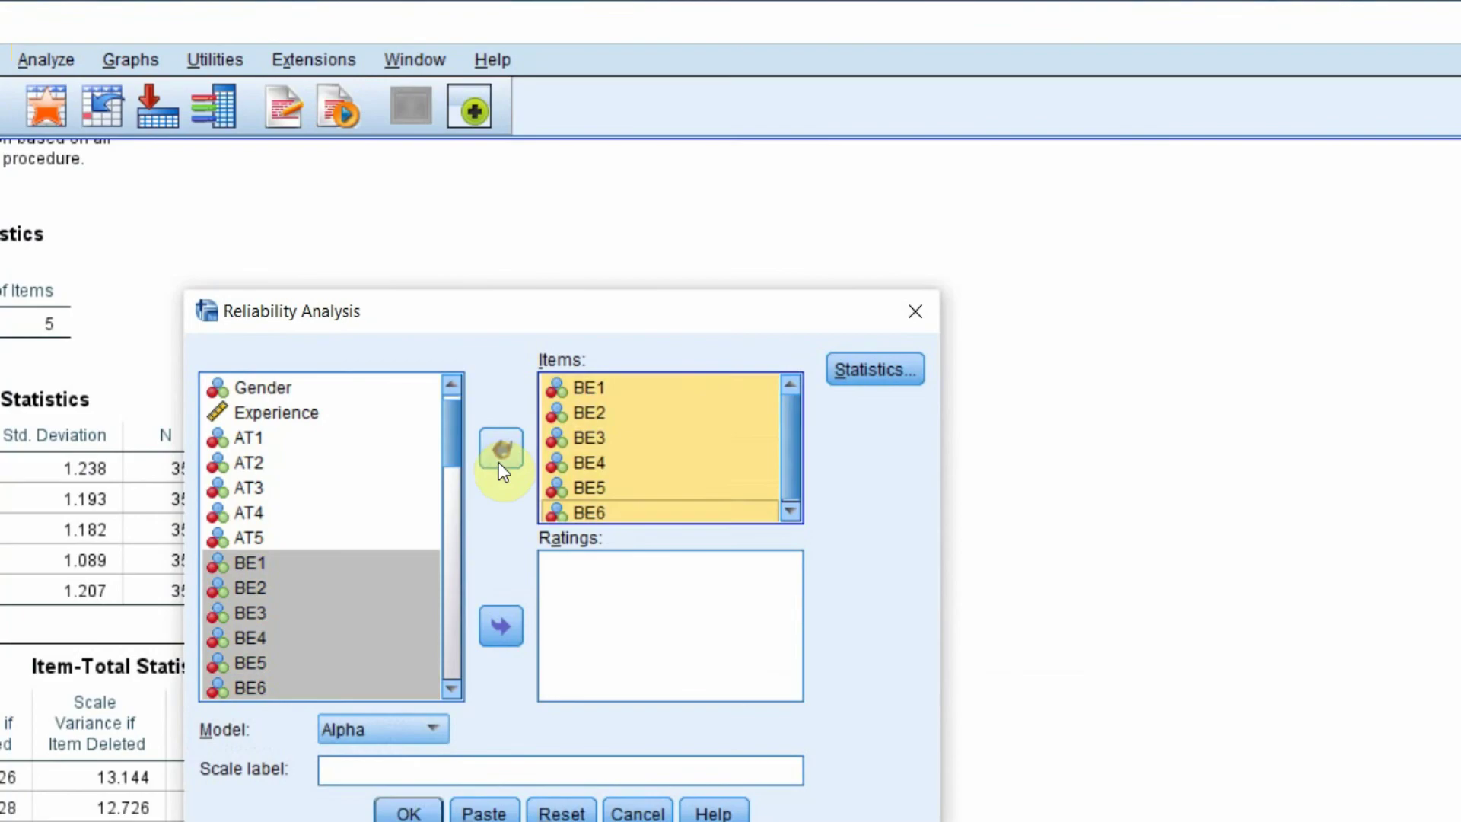
pyautogui.click(411, 811)
pyautogui.scroll(-3, 1454, 542)
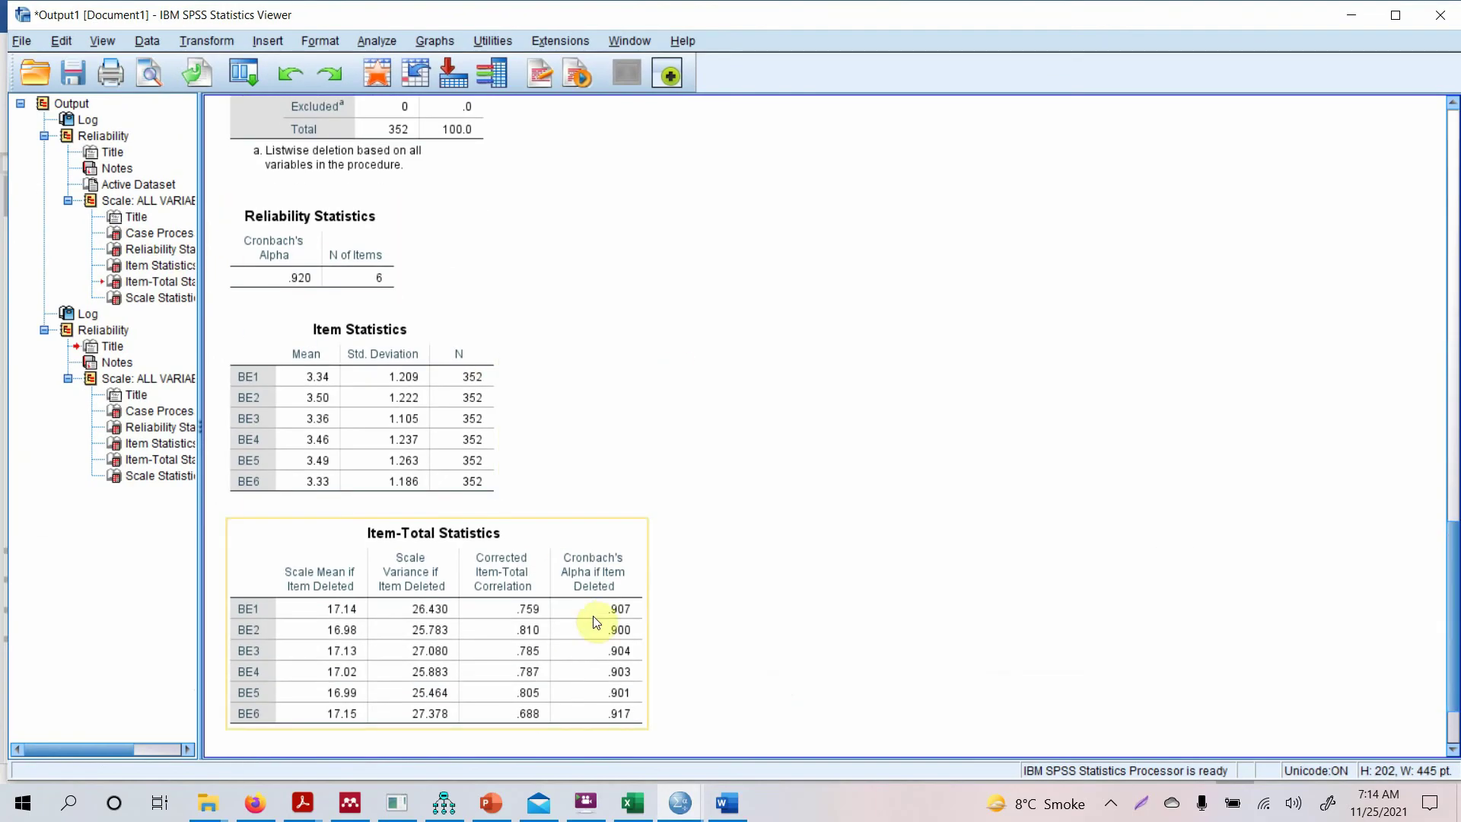
pyautogui.click(723, 803)
# Enter alpha .920 and construct BE in the table's second row.
pyautogui.click(955, 592)
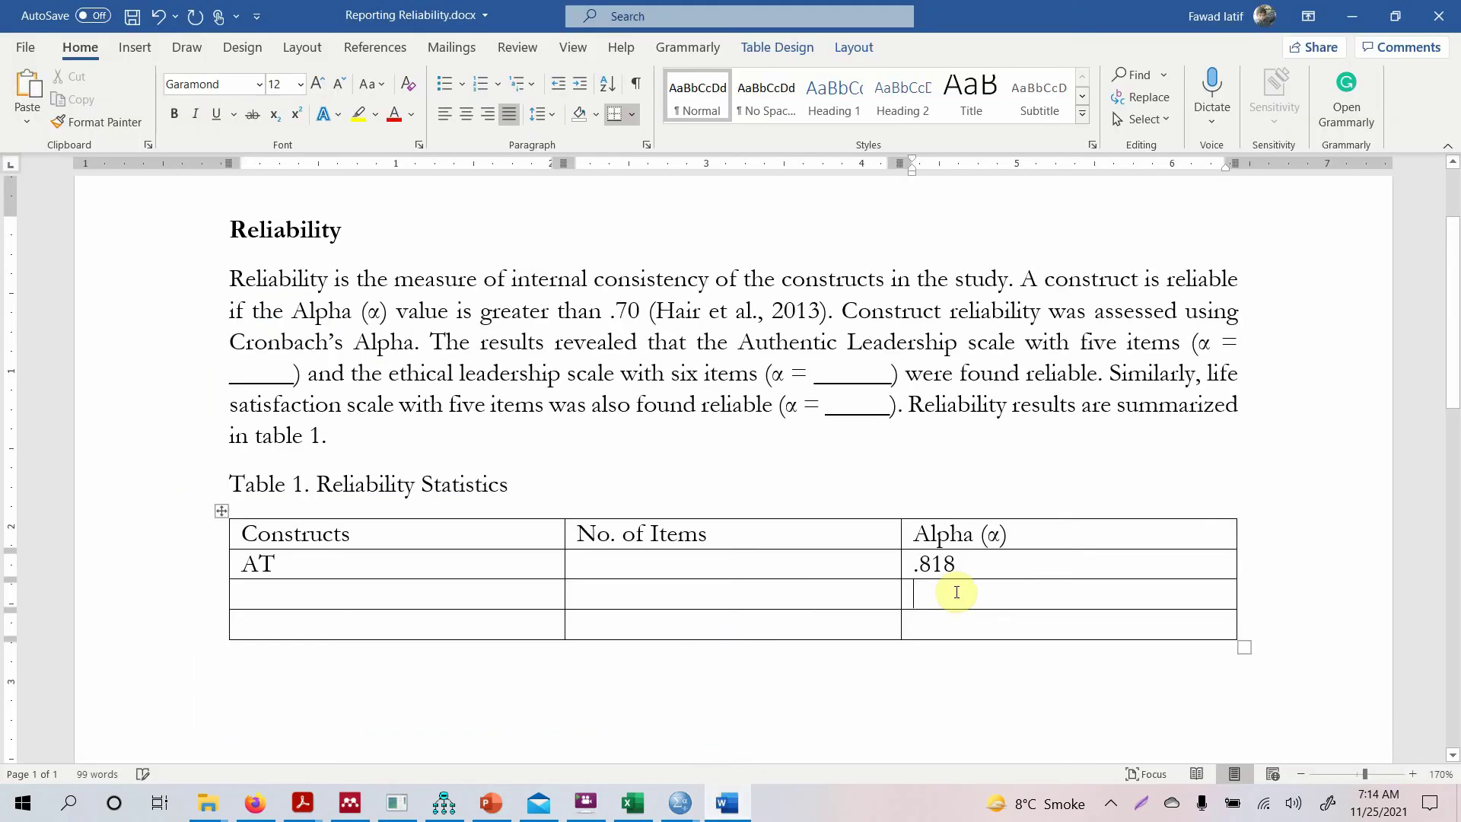
pyautogui.write('.92')
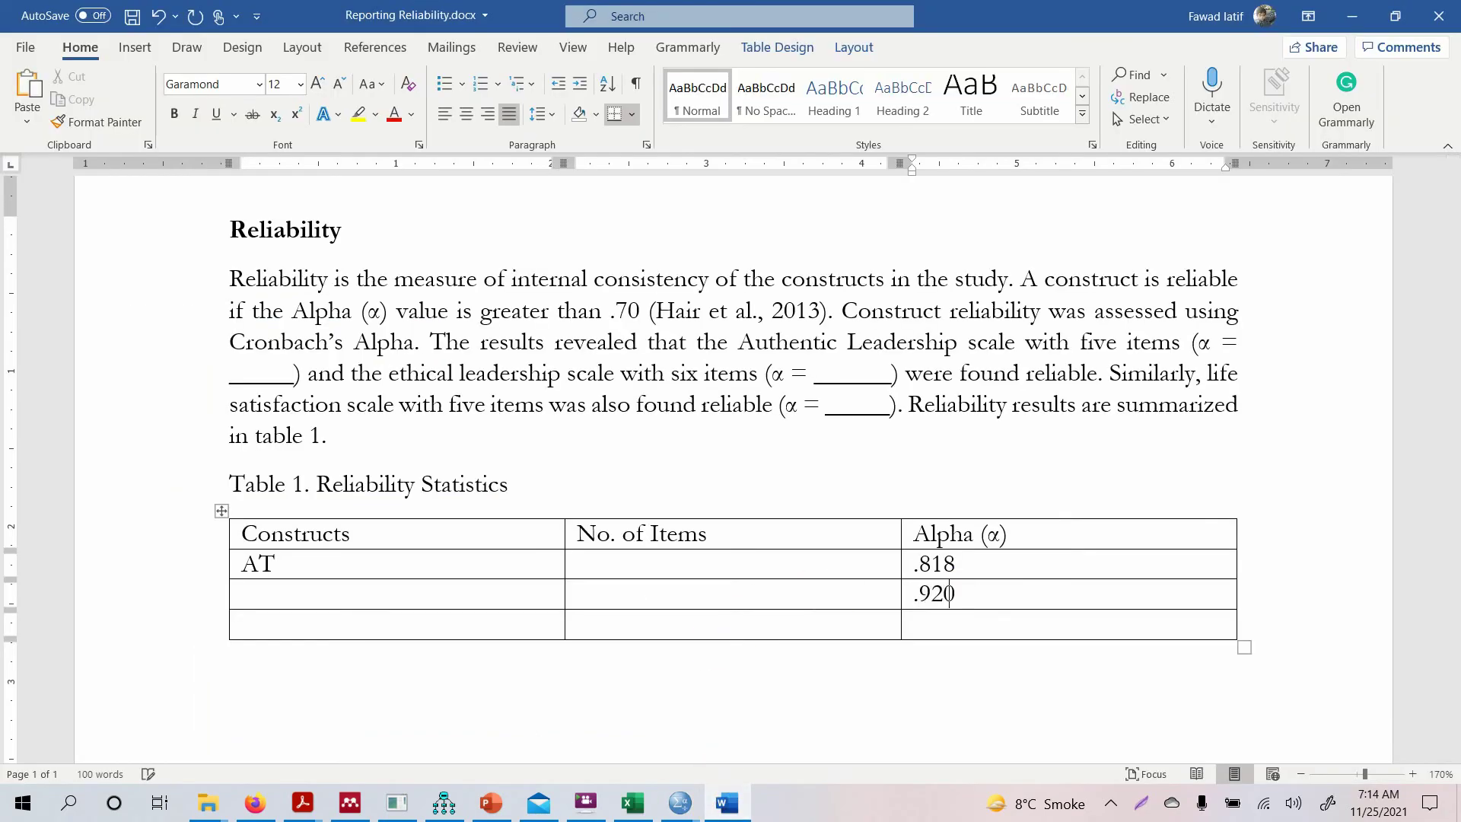
pyautogui.write('0')
pyautogui.click(443, 586)
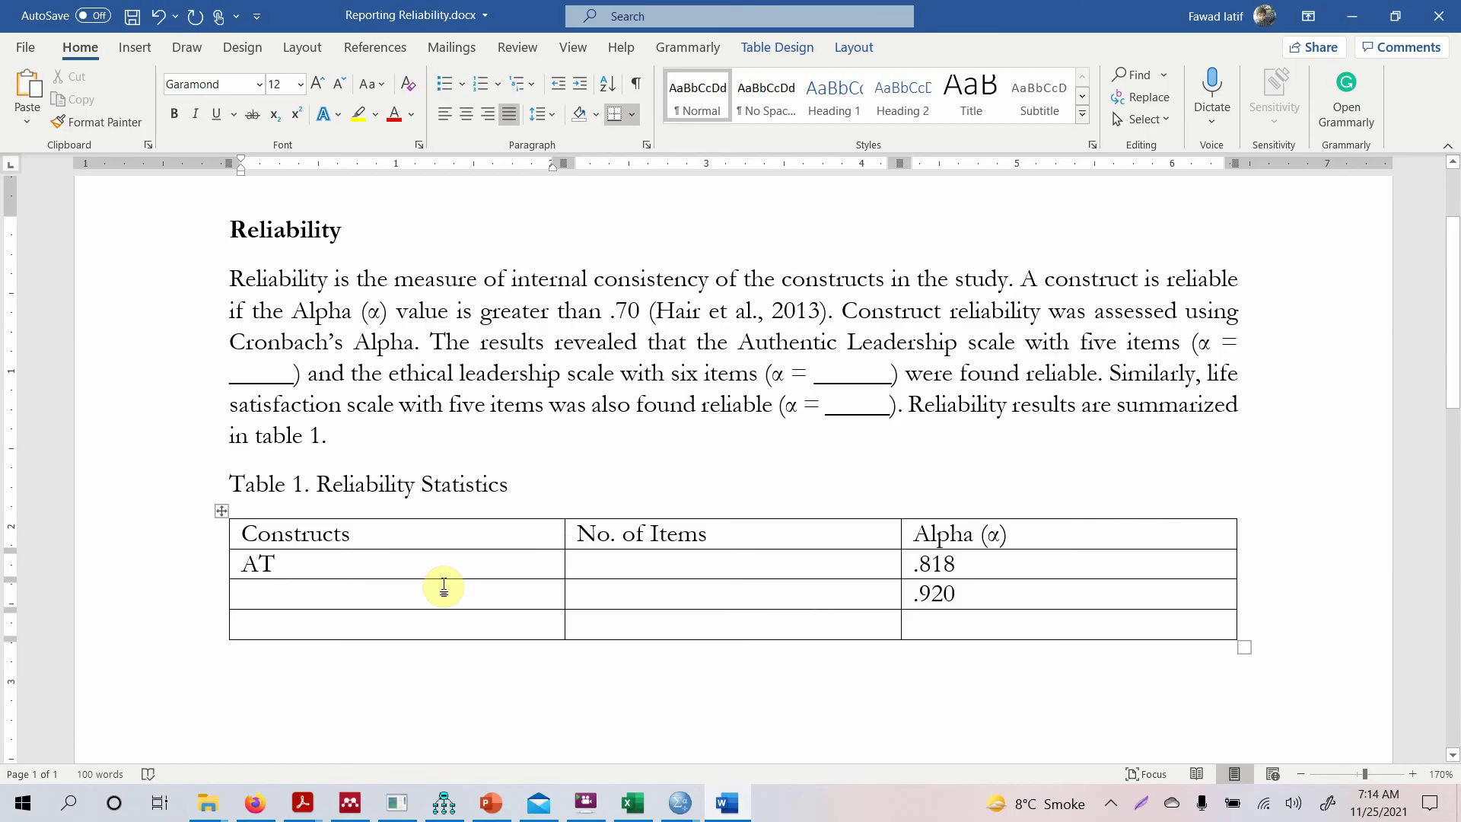
pyautogui.write('BE')
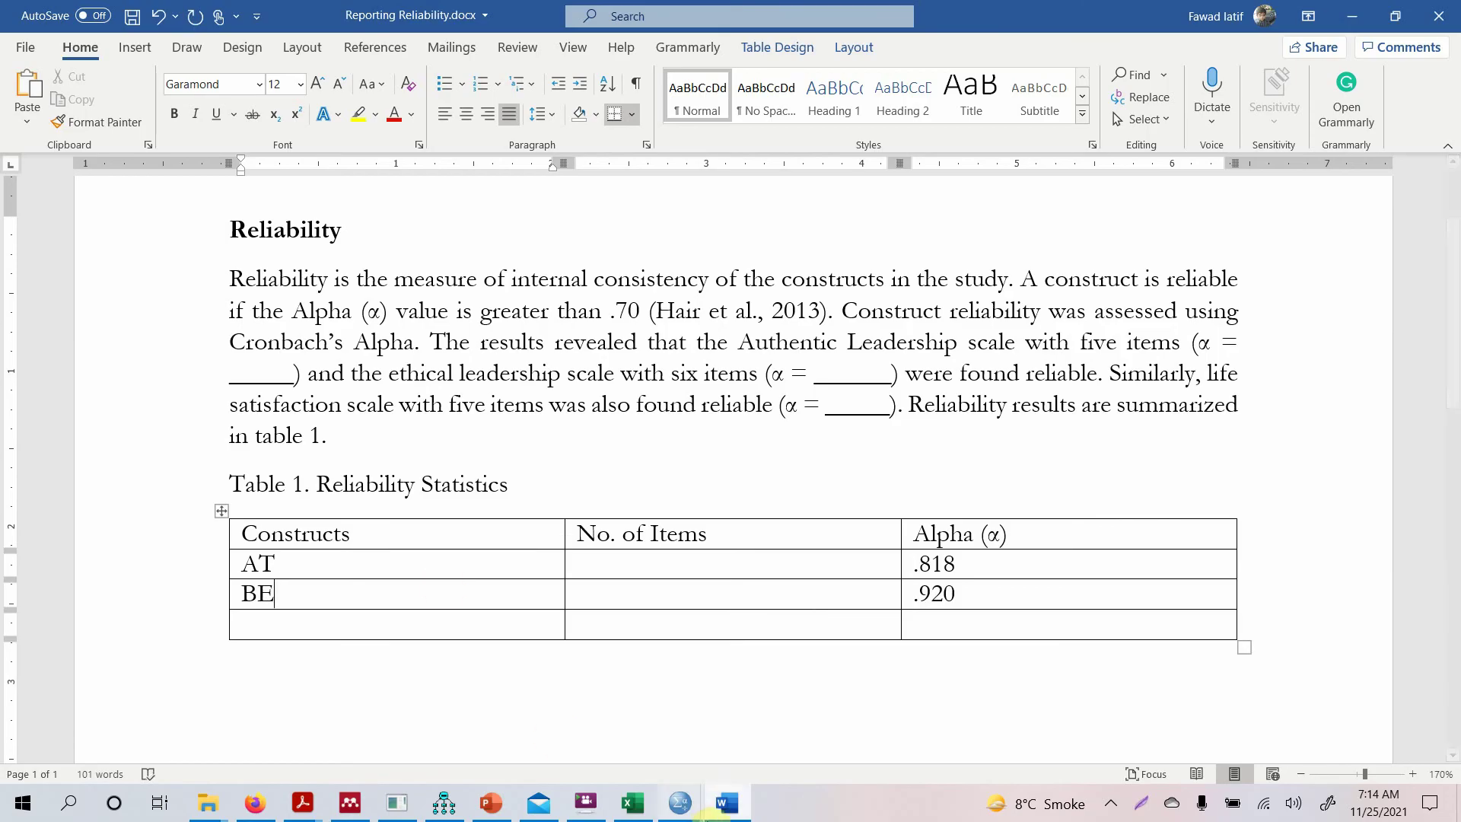
# Bring the SPSS output viewer forward and clear its object selection.
pyautogui.moveTo(681, 804)
pyautogui.click(633, 733)
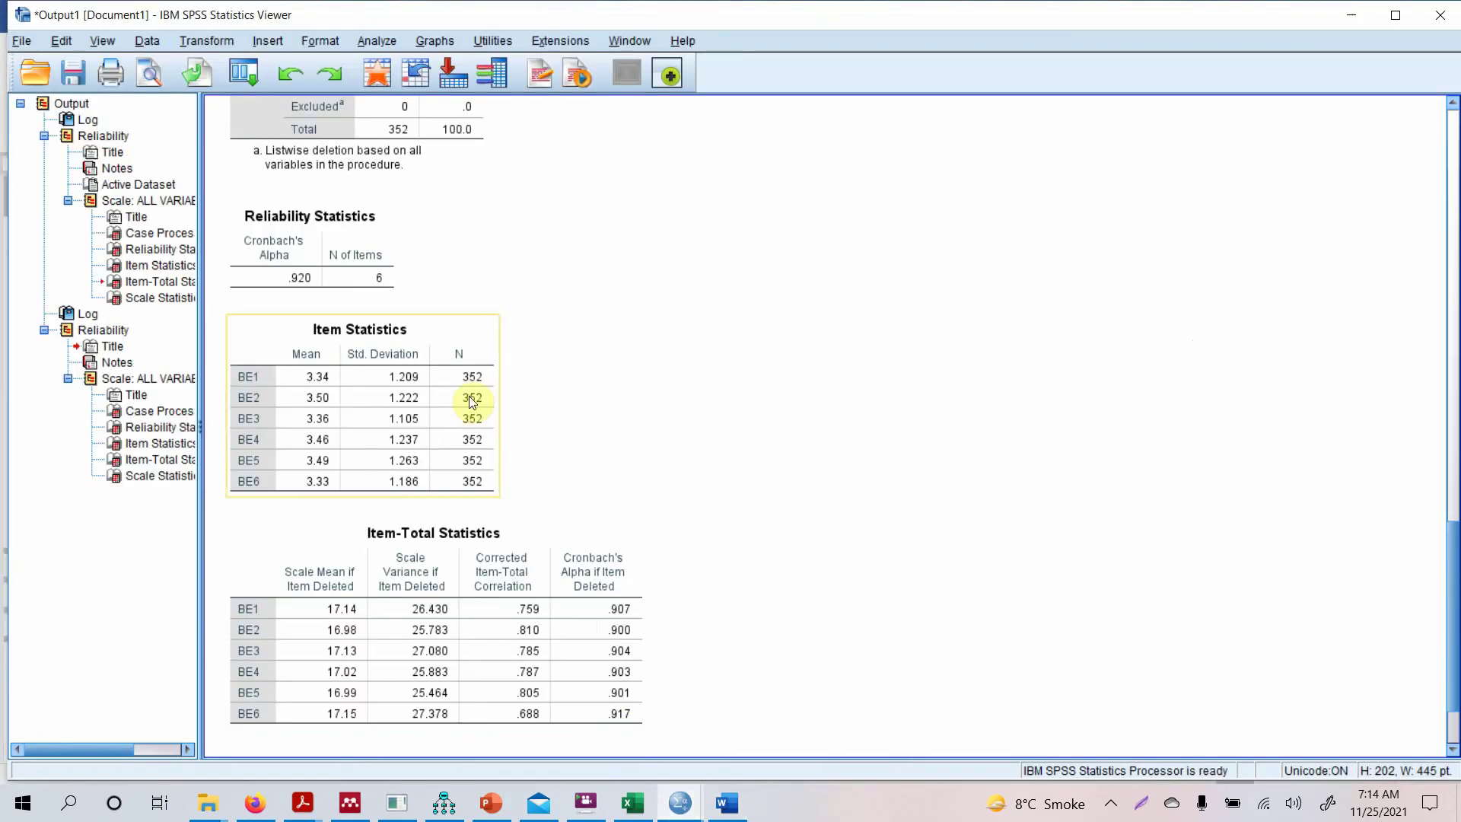
pyautogui.click(722, 428)
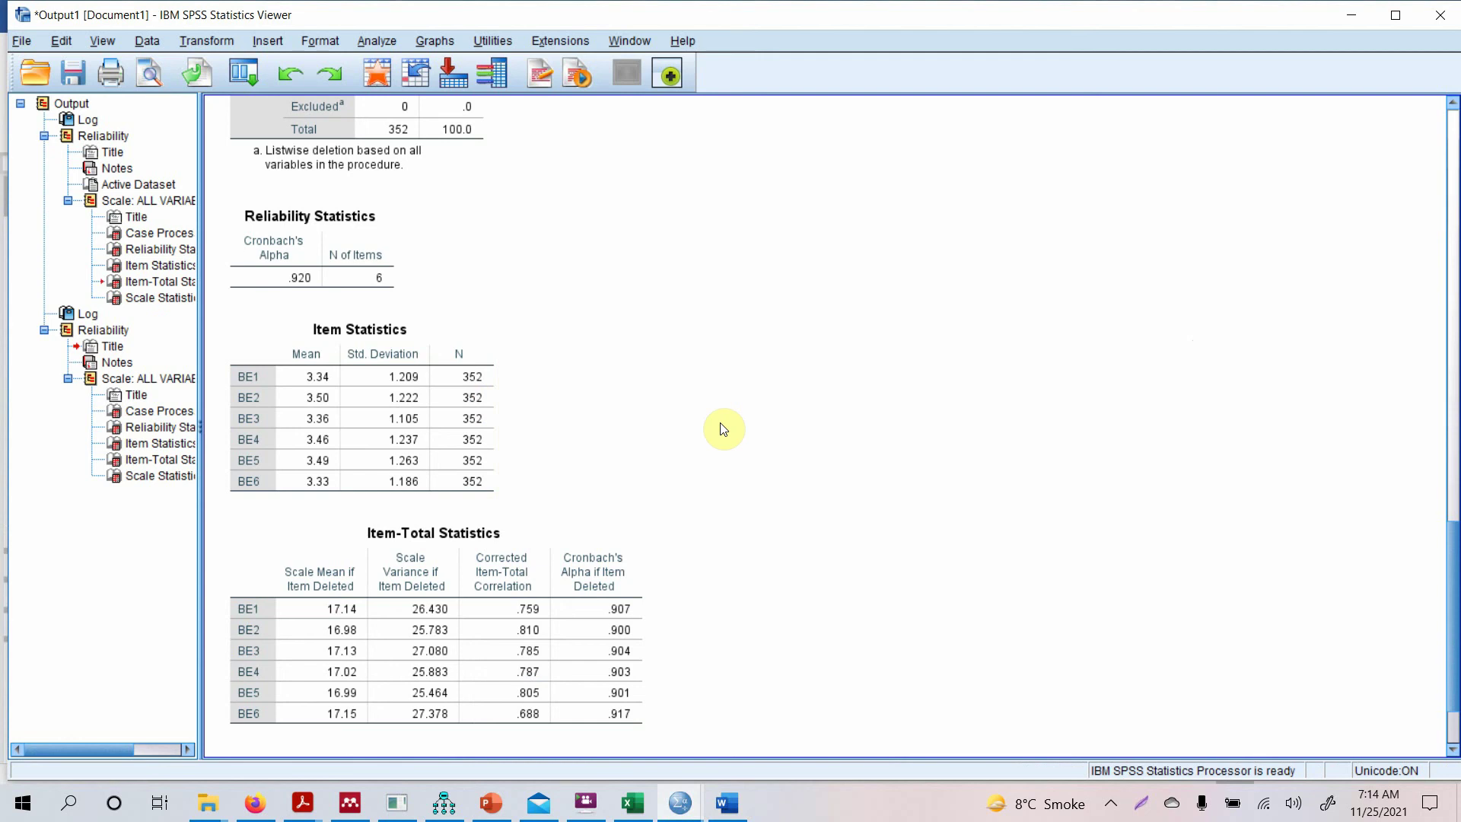
pyautogui.hotkey('ctrl', 'a')
pyautogui.click(825, 533)
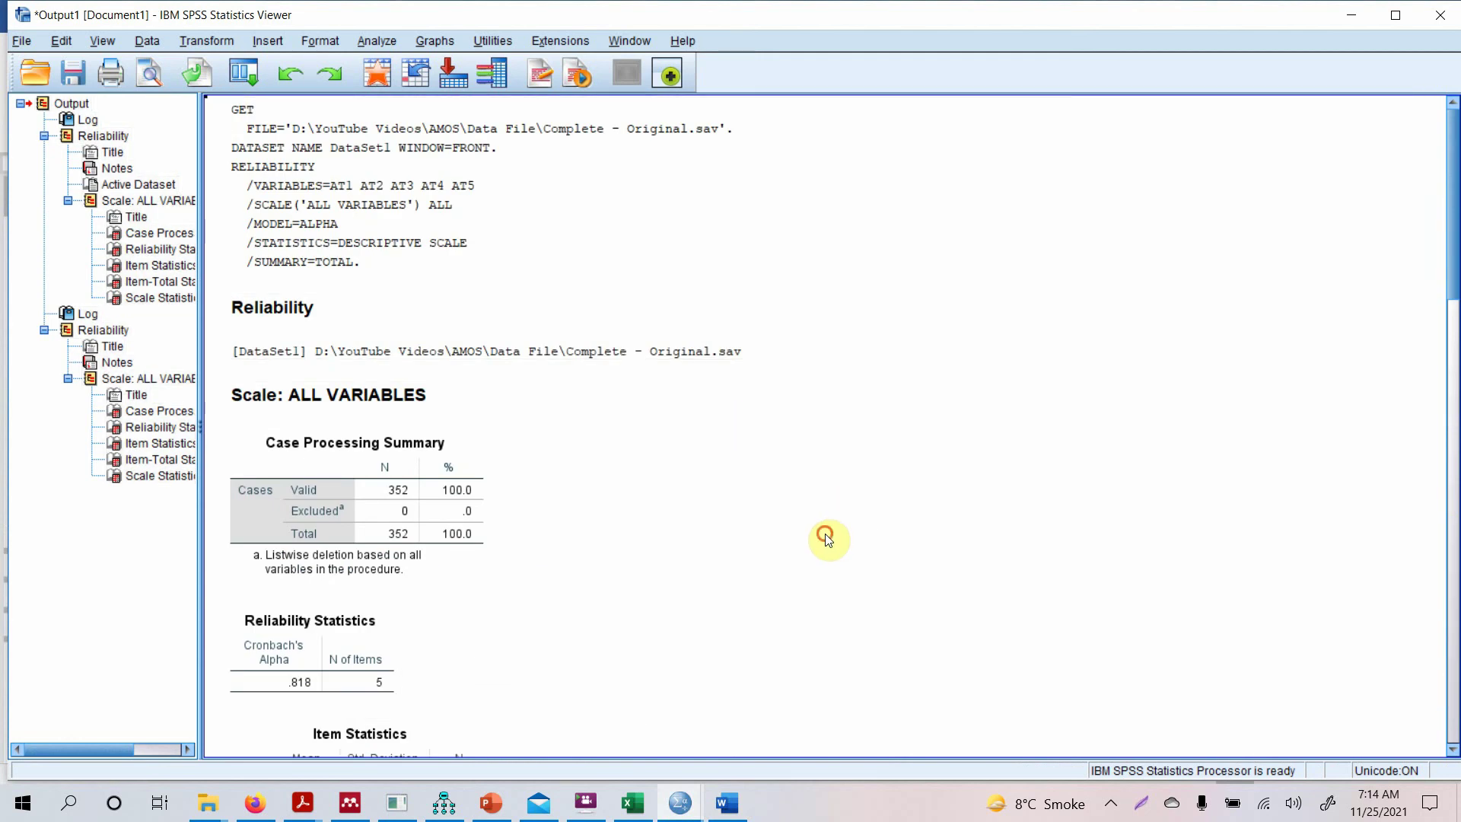
# Reopen Reliability Analysis and remove BE1–BE6 from the Items list.
pyautogui.click(377, 42)
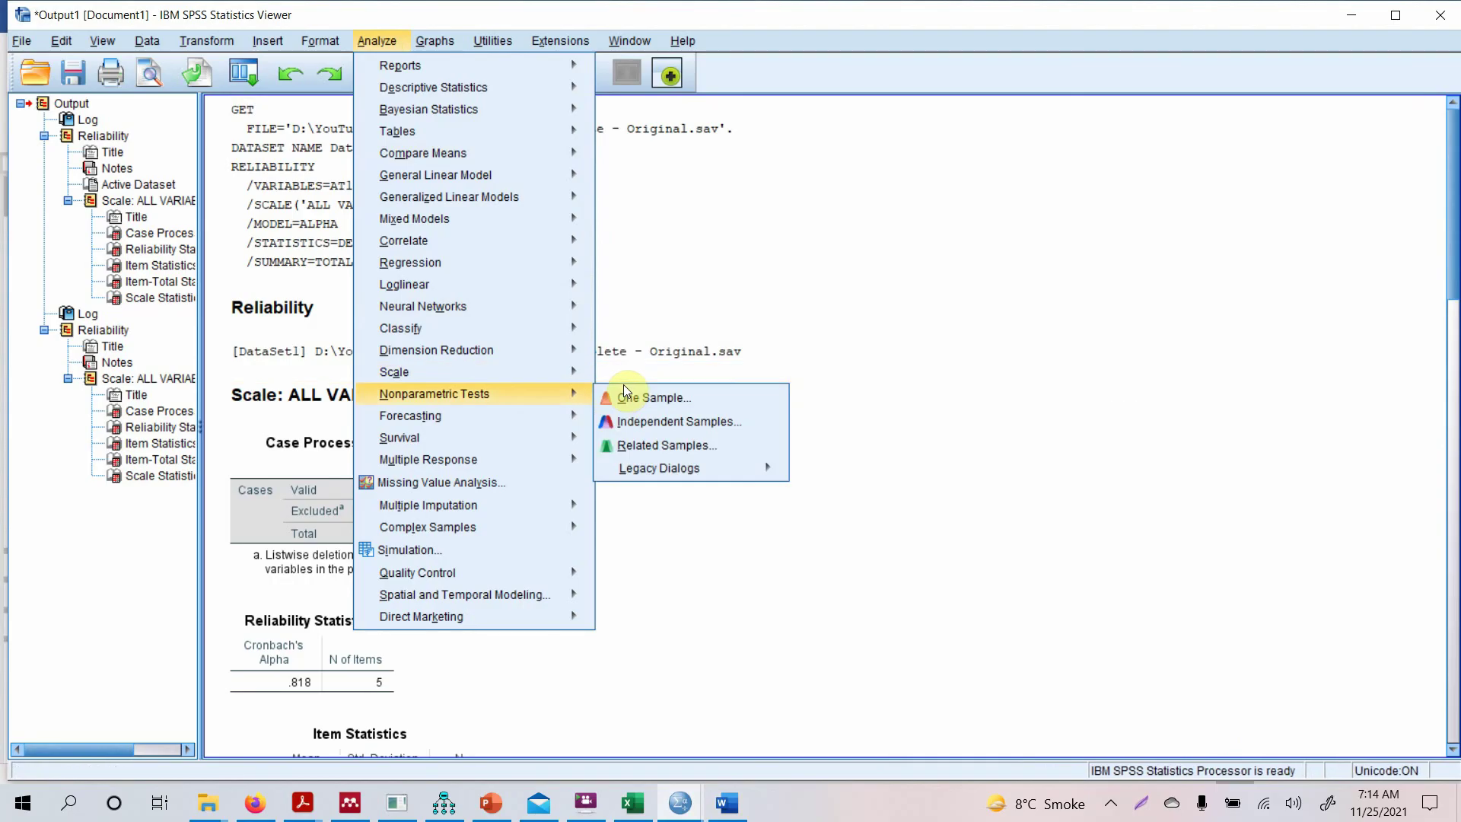
pyautogui.moveTo(577, 372)
pyautogui.click(628, 375)
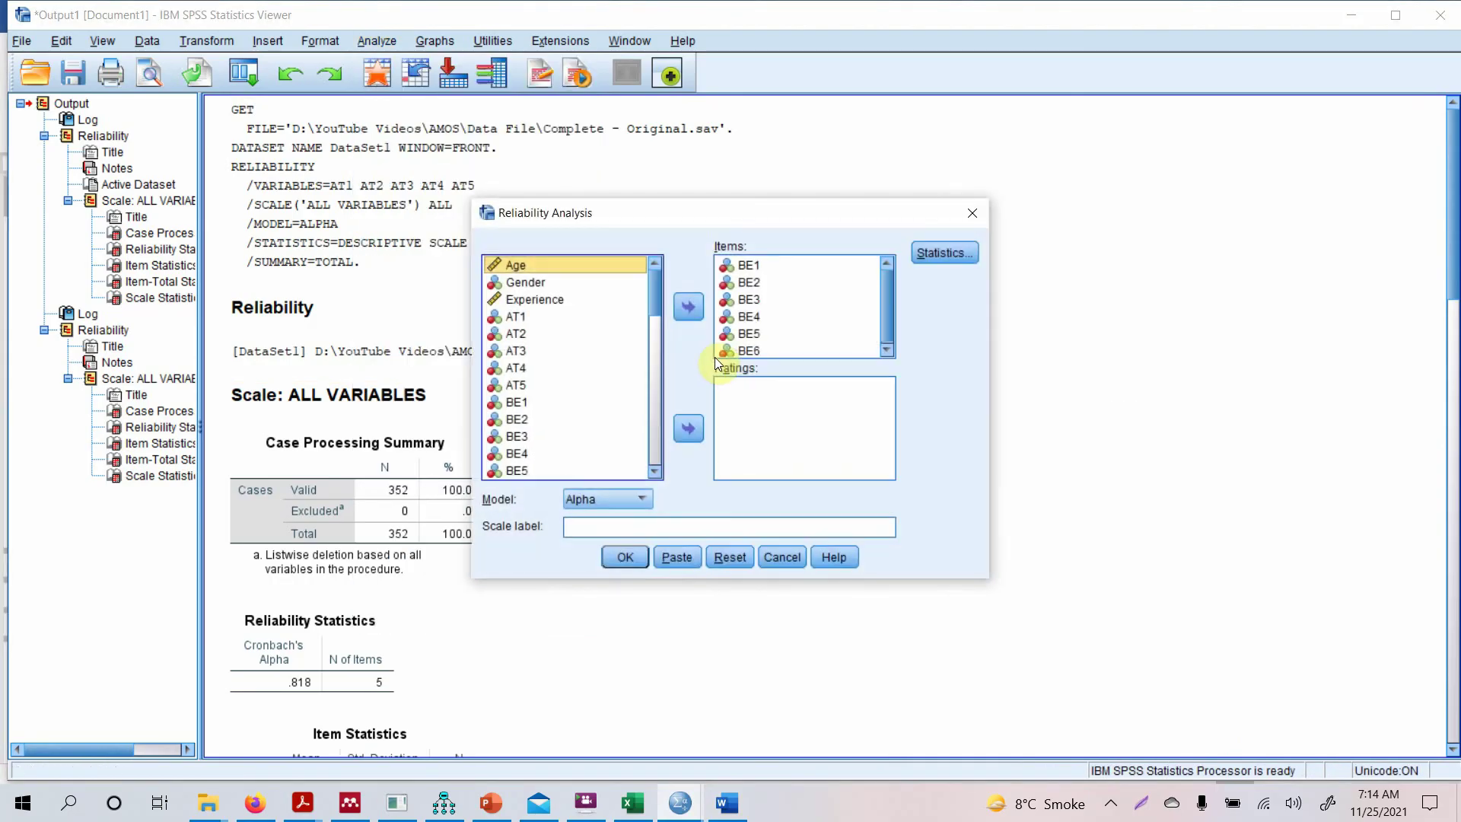
pyautogui.click(729, 332)
pyautogui.hotkey('ctrl', 'a')
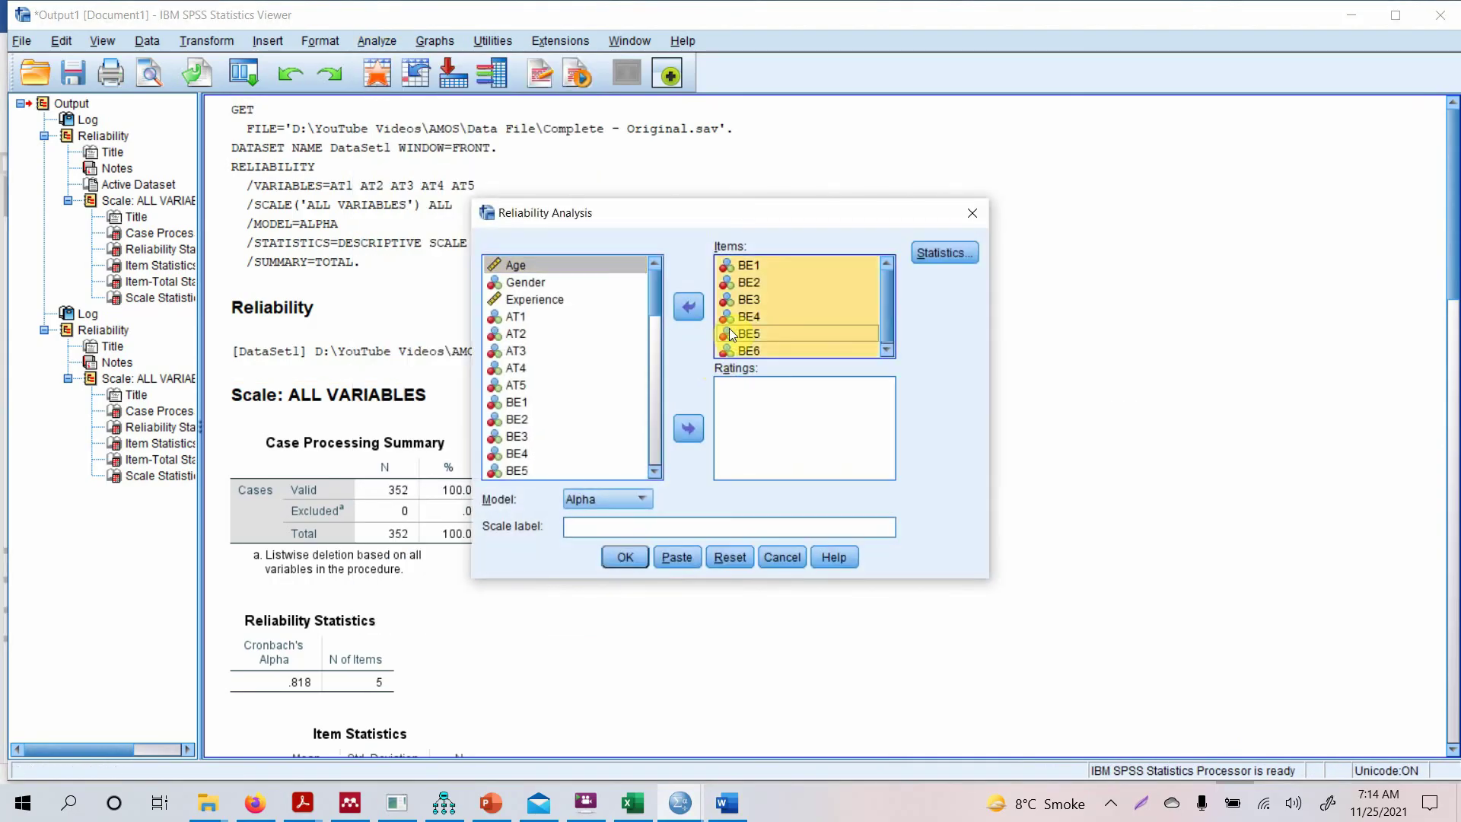
pyautogui.click(691, 299)
# Move LS1–LS5 into Items and run the reliability analysis on them.
pyautogui.moveTo(656, 306); pyautogui.dragTo(653, 480)
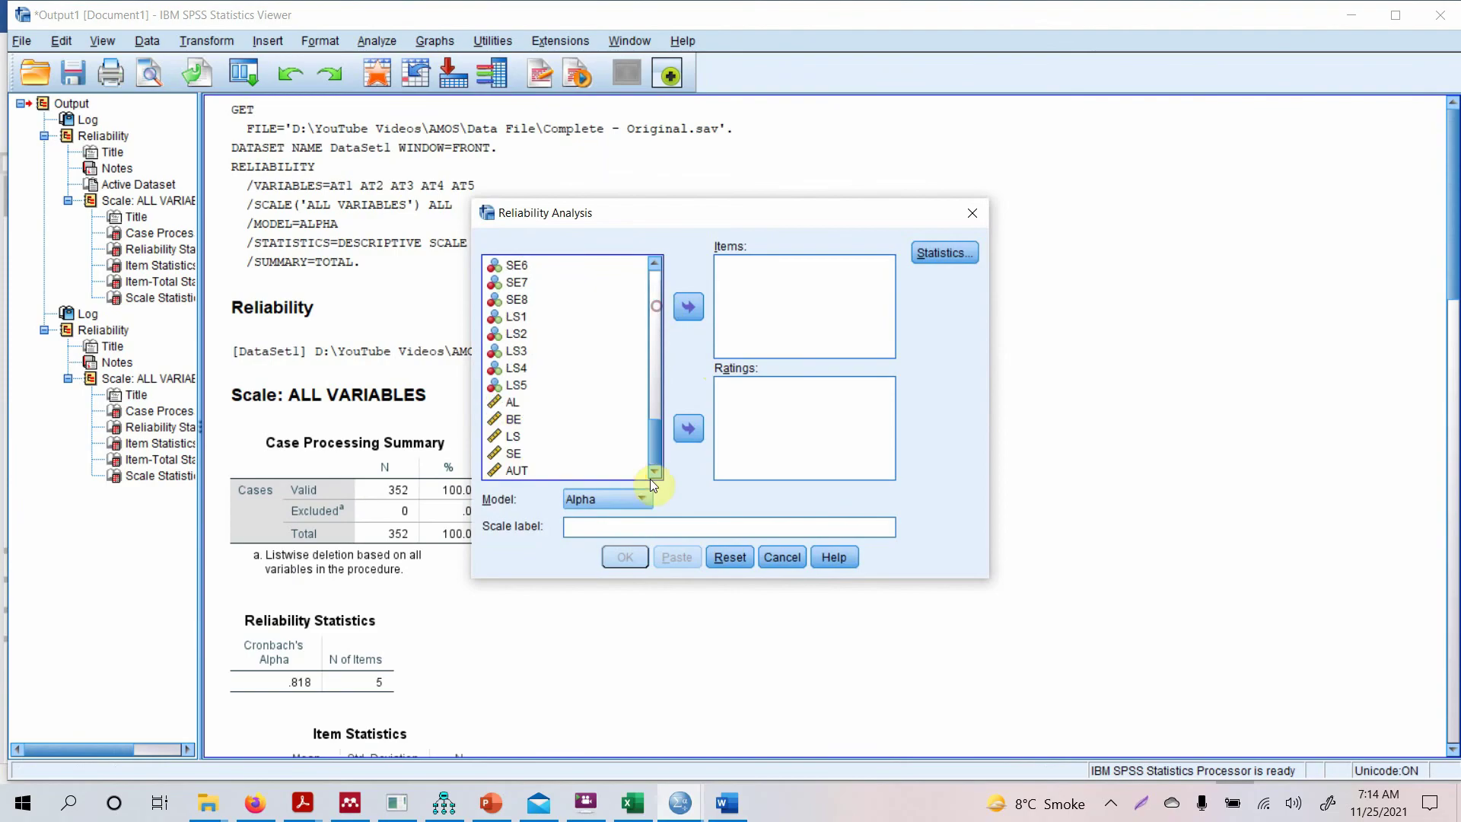
pyautogui.moveTo(527, 322); pyautogui.dragTo(525, 385)
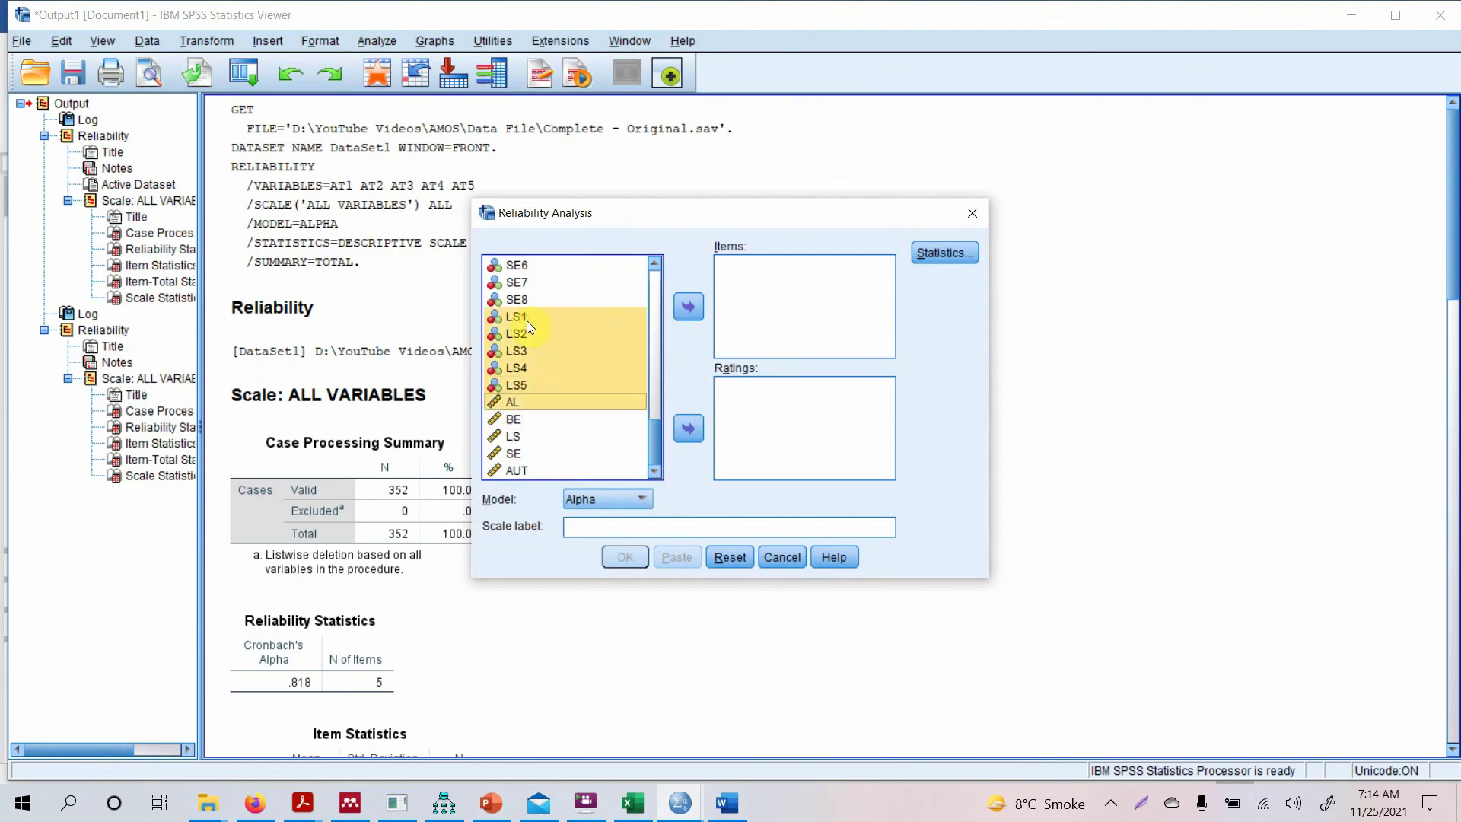
pyautogui.click(688, 307)
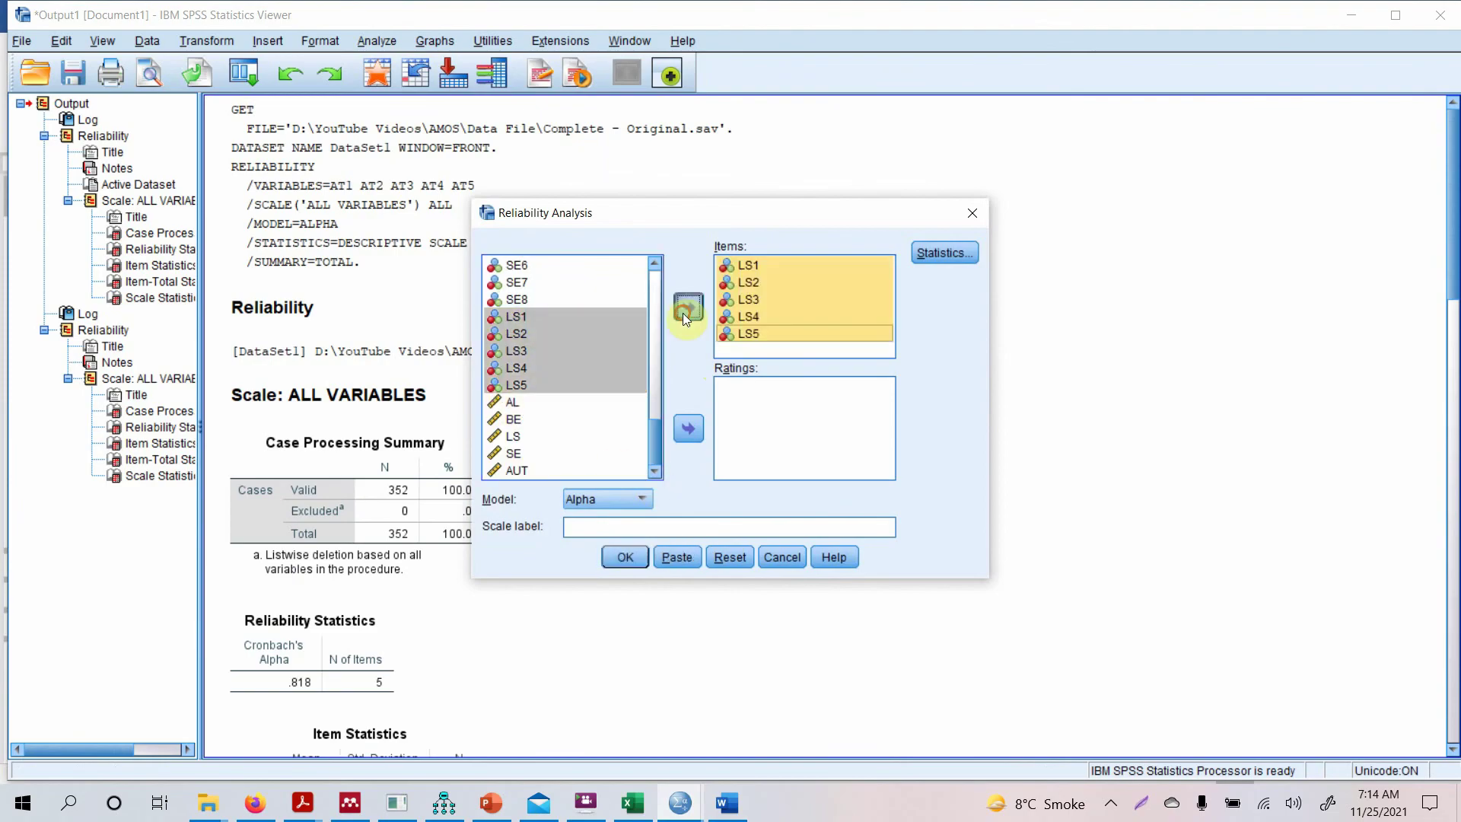
pyautogui.click(631, 555)
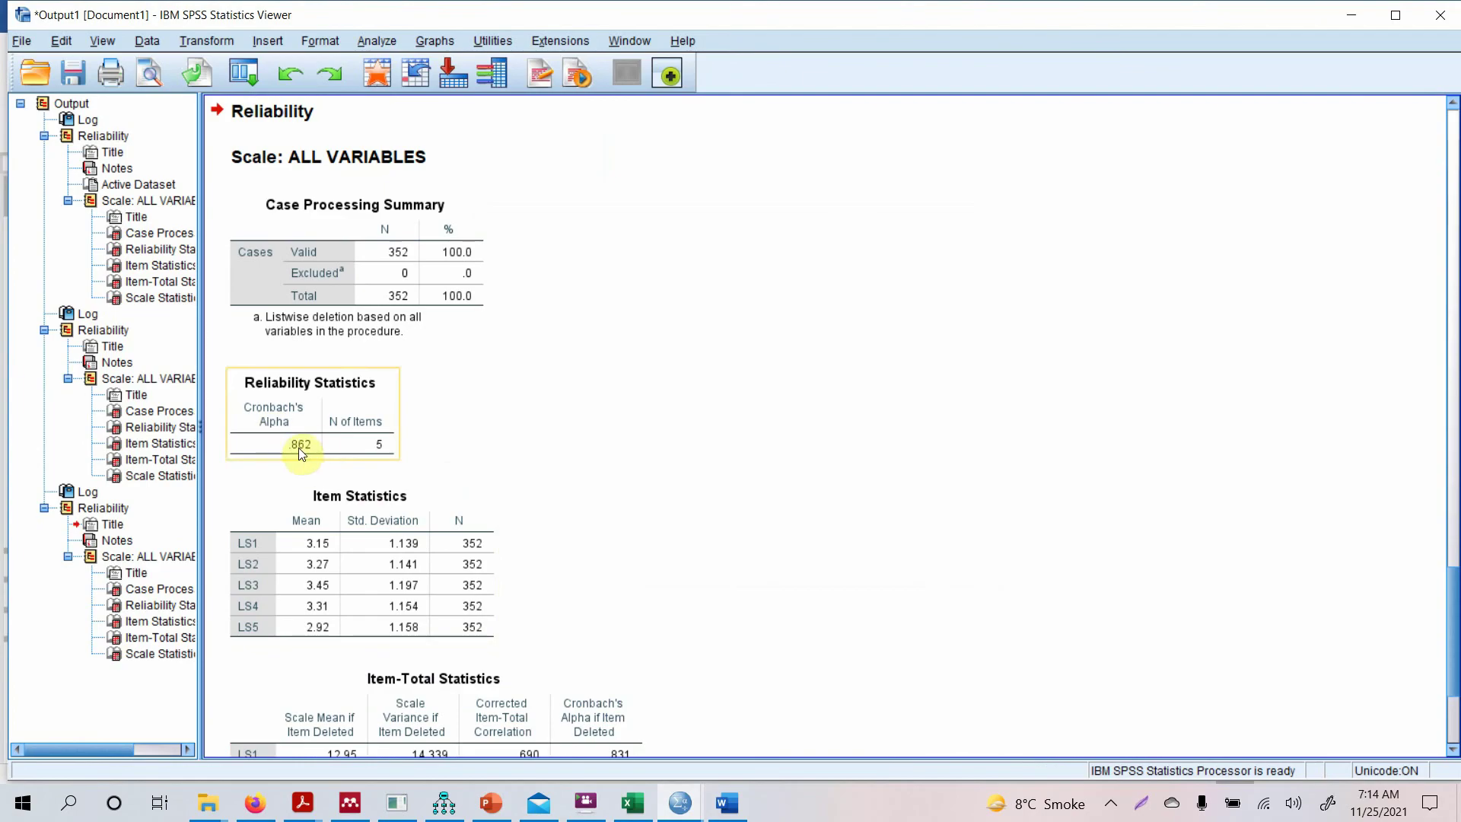
pyautogui.scroll(-5, 1450, 655)
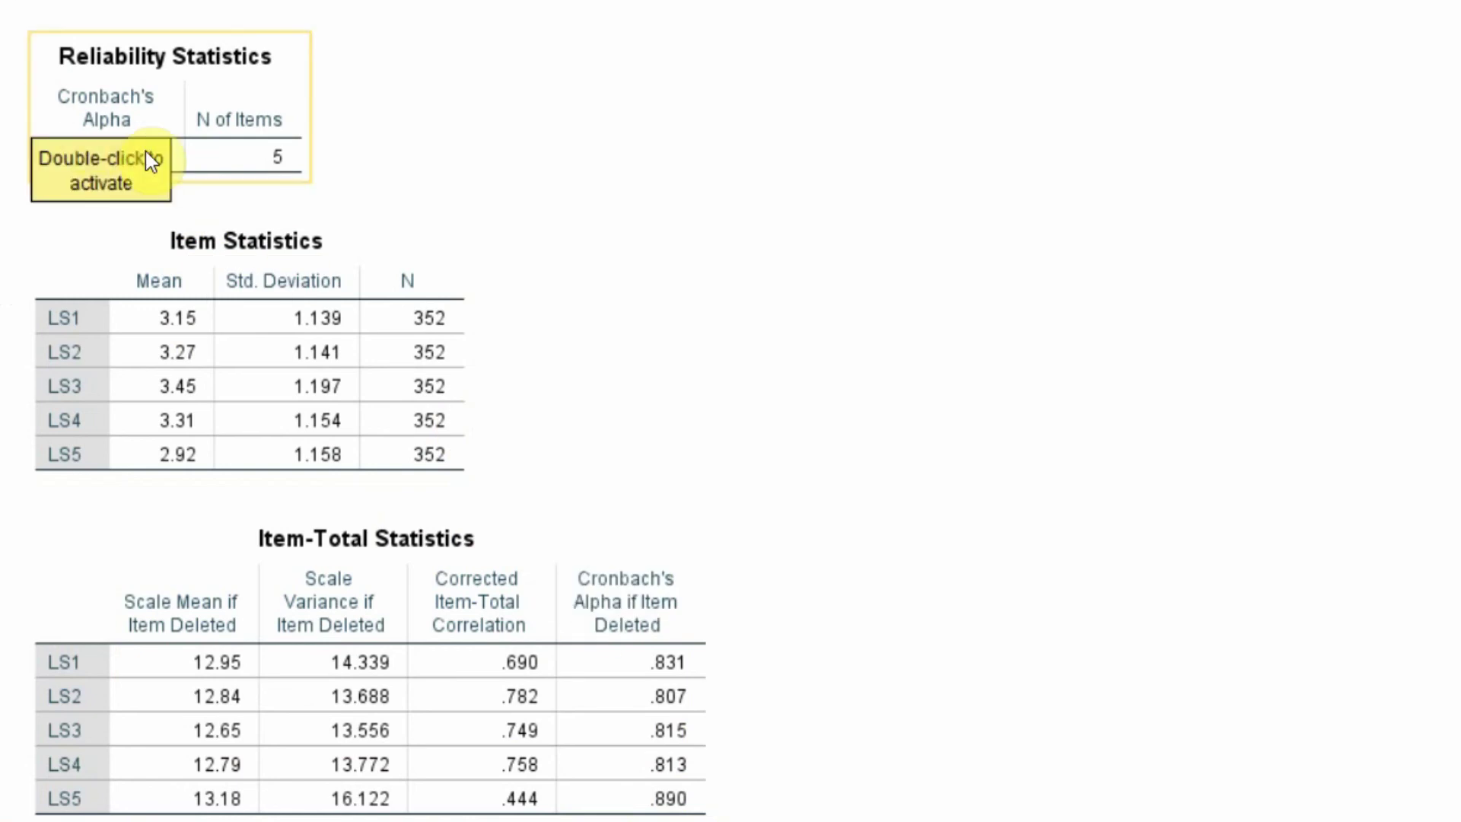
pyautogui.click(282, 81)
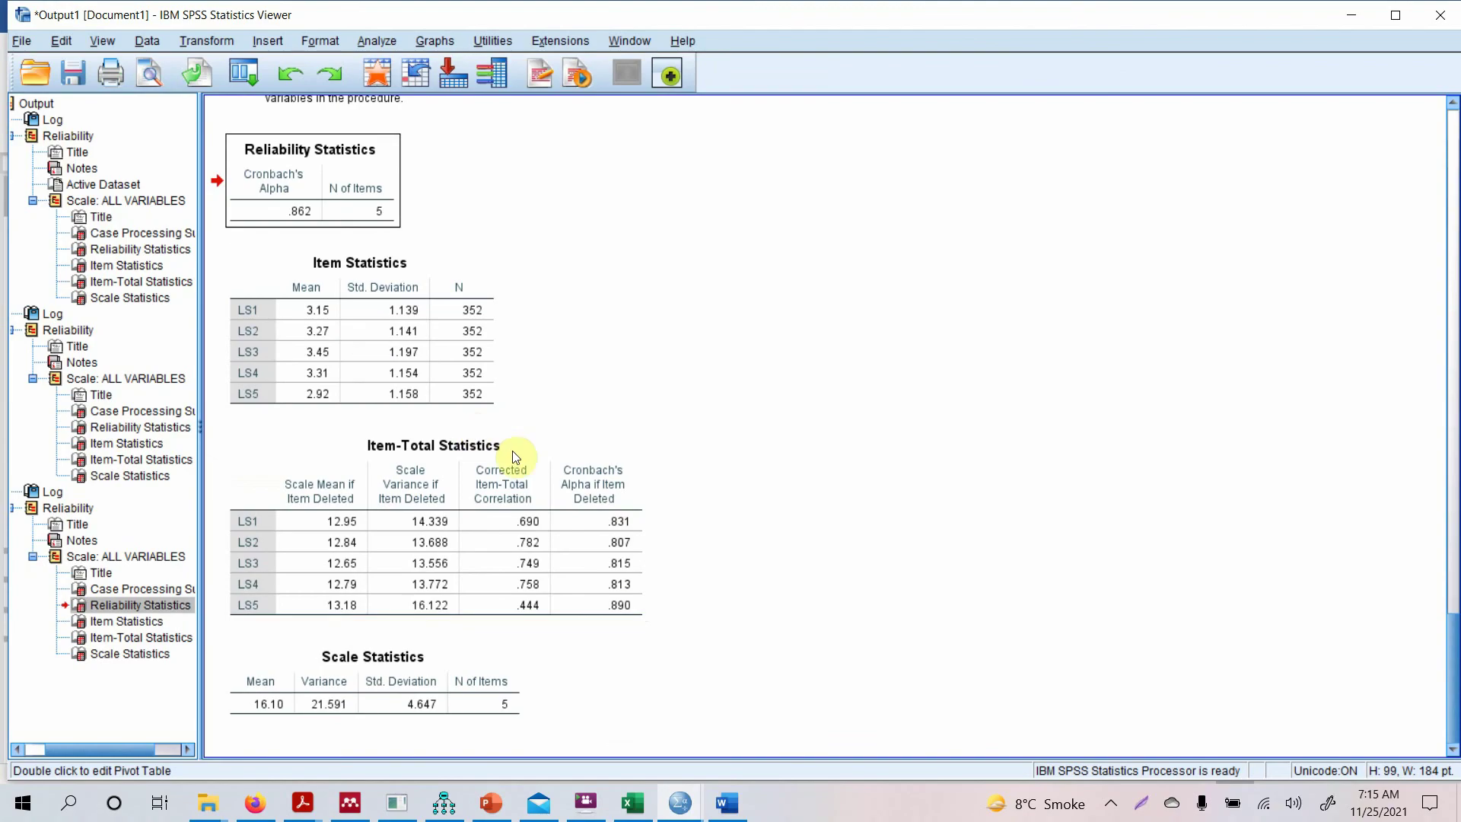
pyautogui.click(743, 813)
# Enter alpha .863 in the table's last row and start its construct label with 'L'.
pyautogui.click(1008, 626)
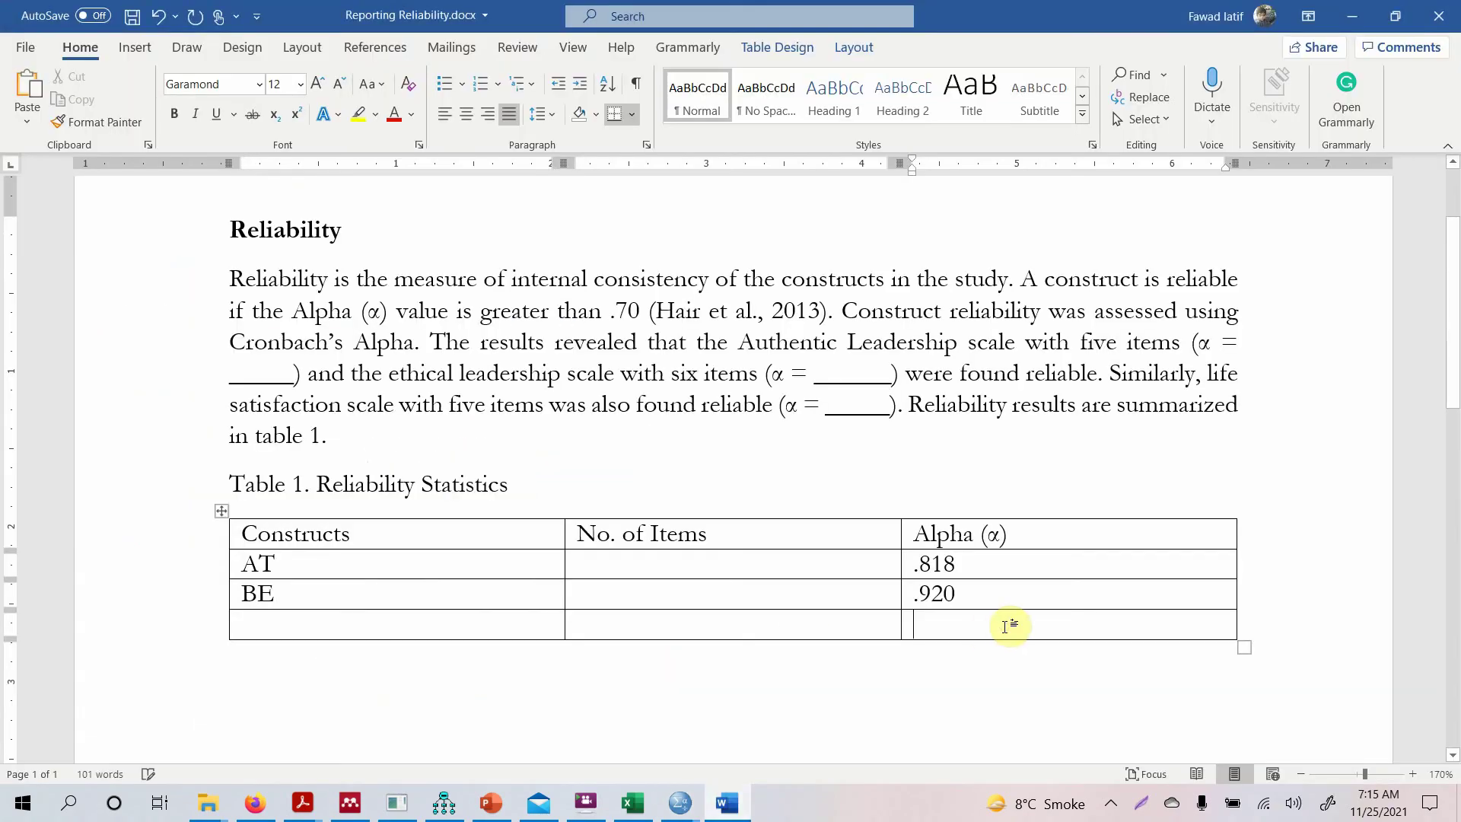
pyautogui.write('.86')
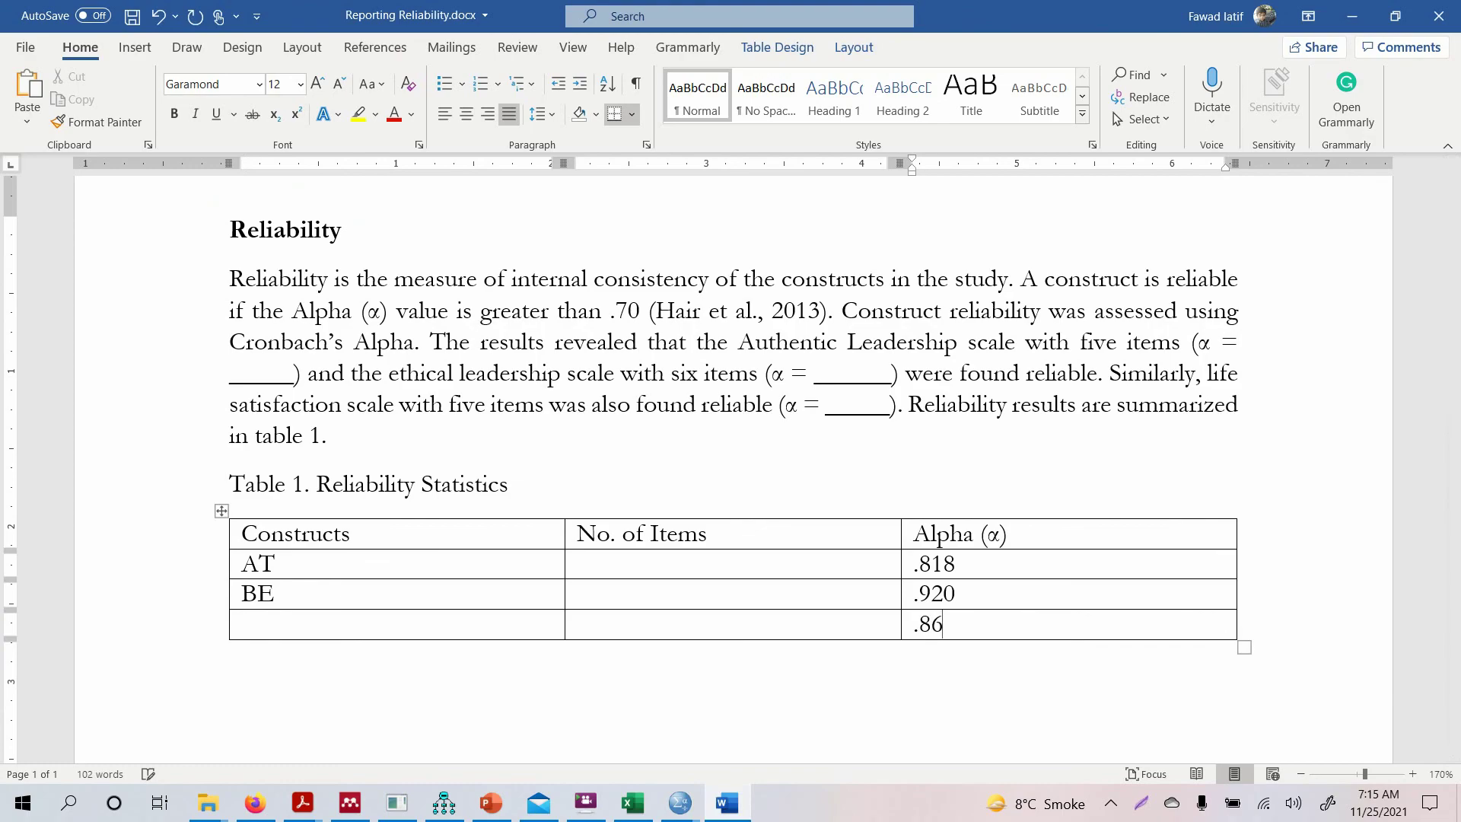
pyautogui.write('3')
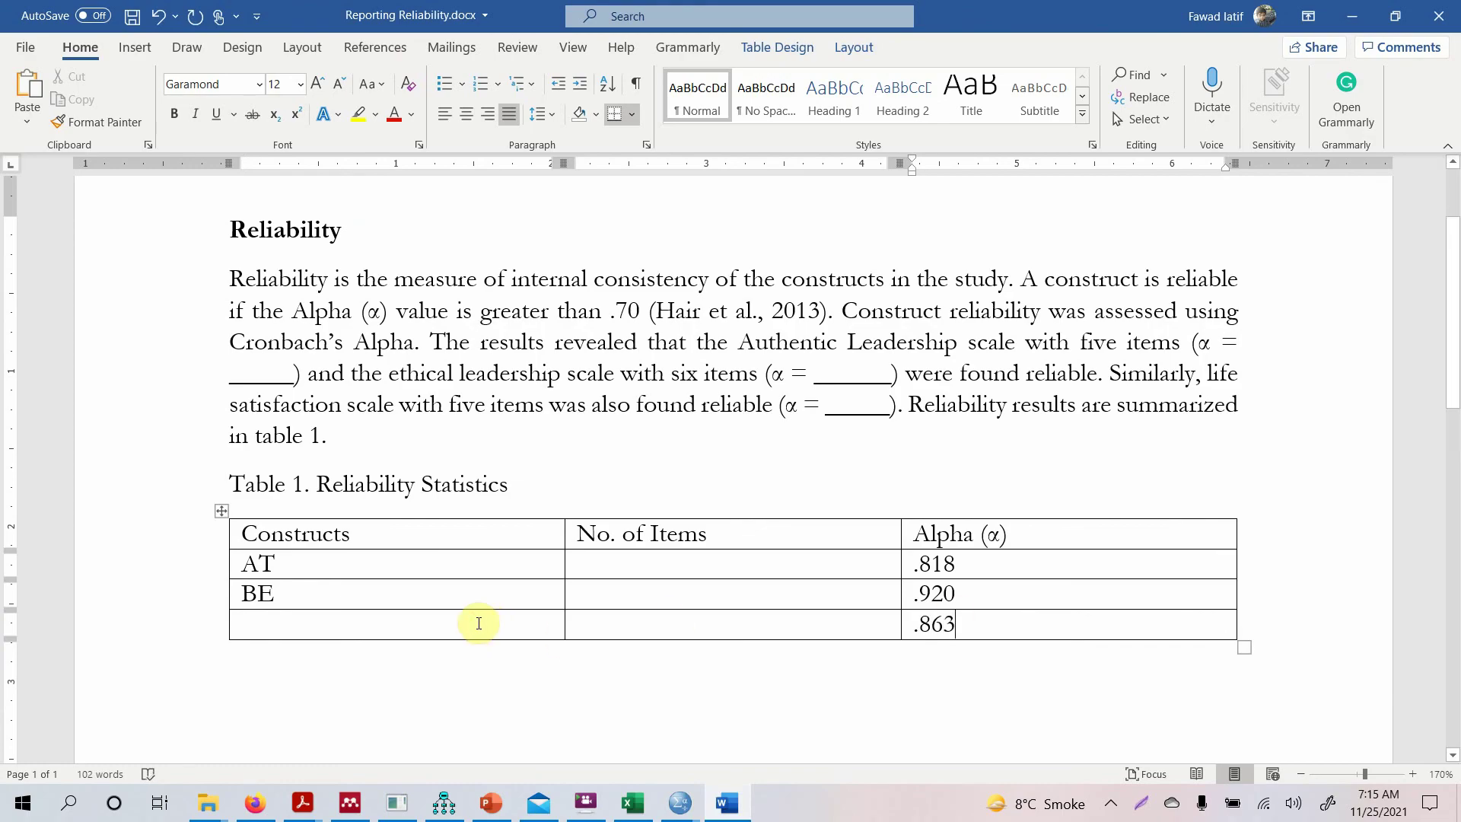
pyautogui.click(480, 622)
pyautogui.write('L')
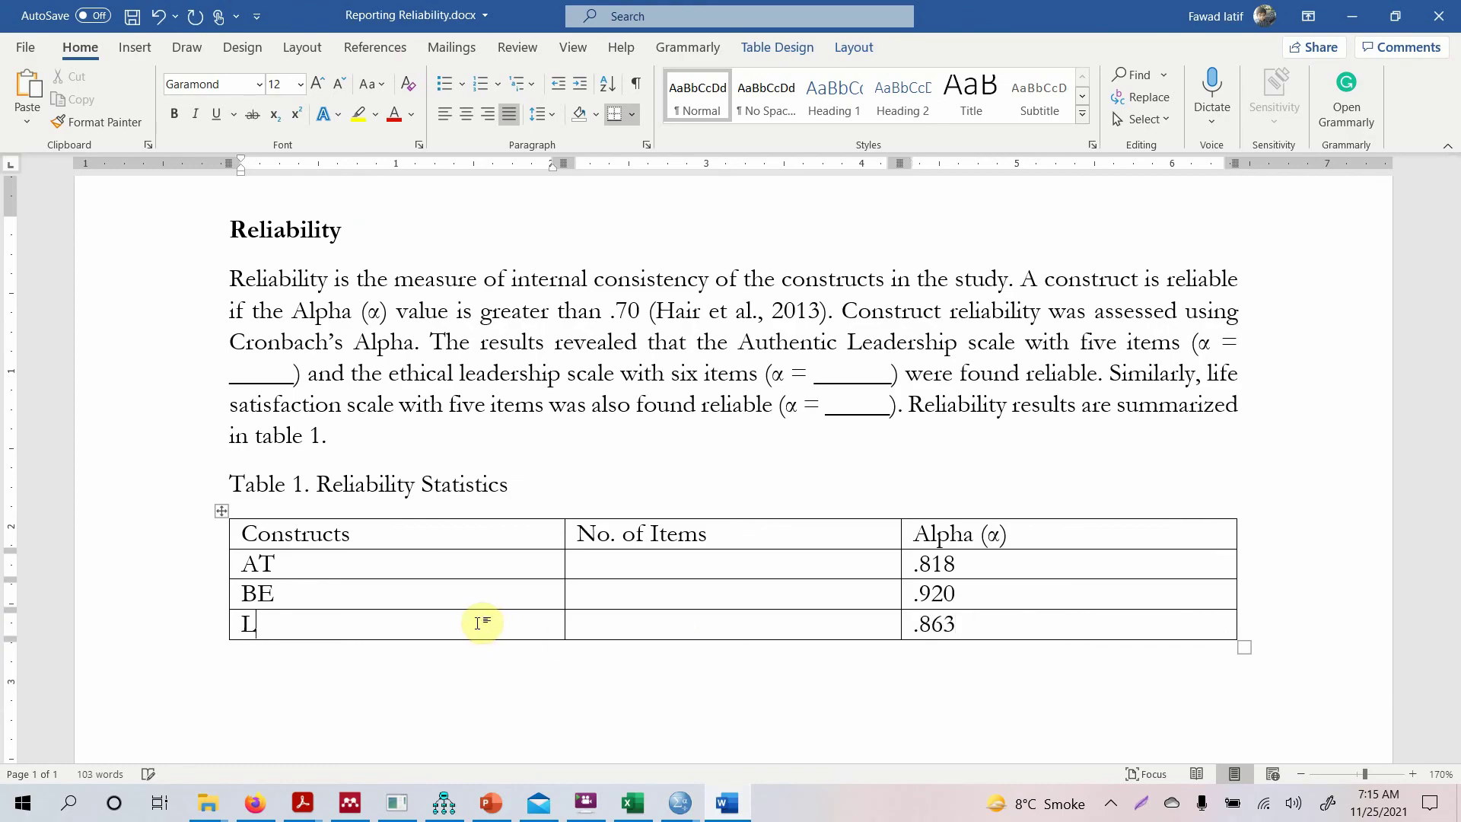